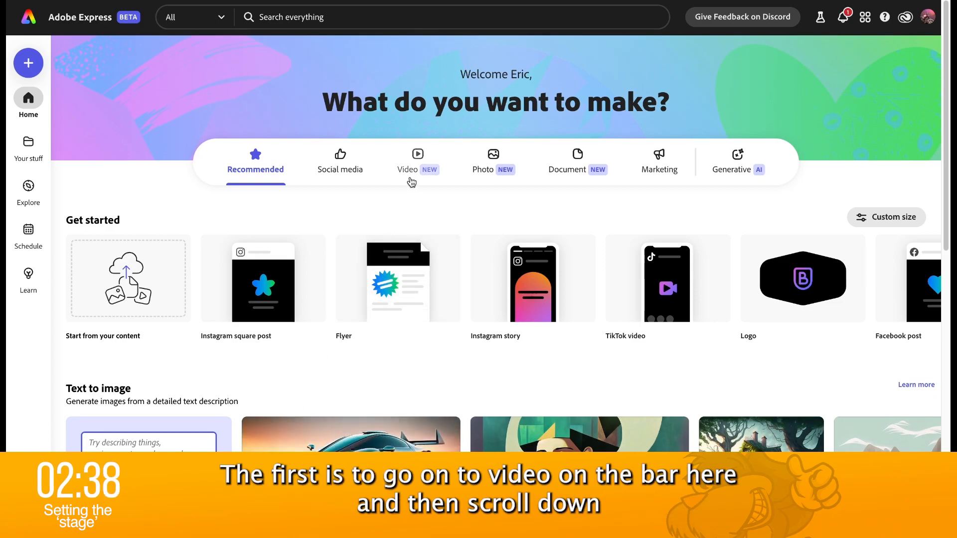
Start the Animate from audio quick action.
left_click(418, 160)
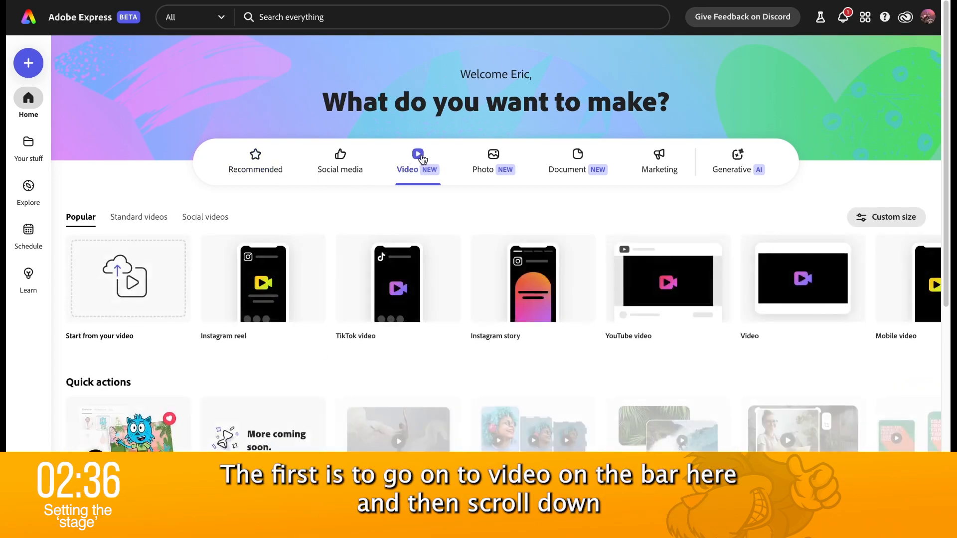
scroll(276, 338, "down", 3)
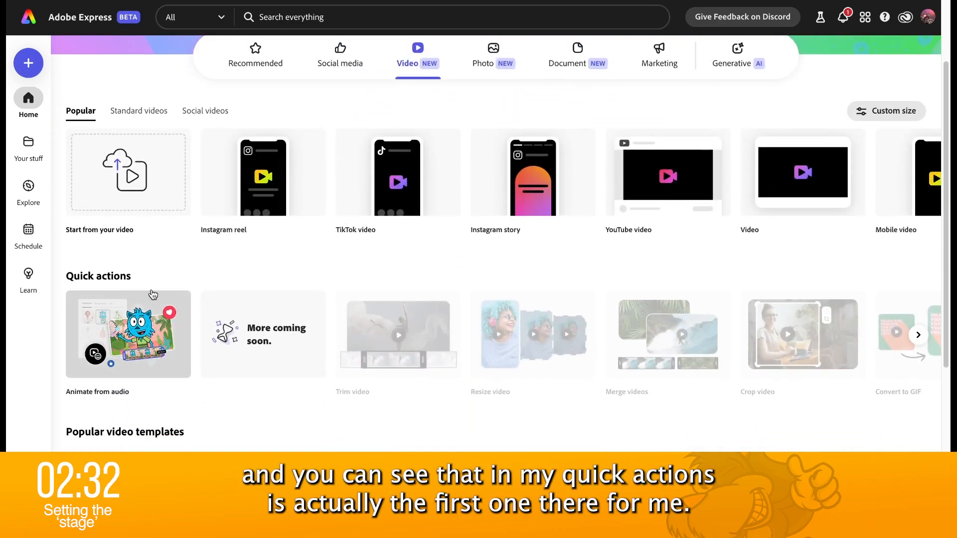
scroll(240, 278, "up", 3)
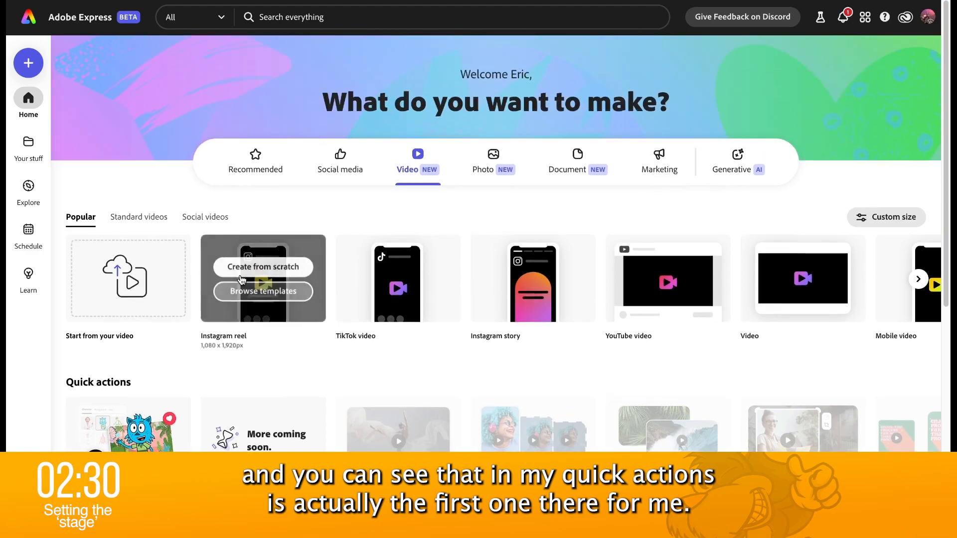
left_click(28, 63)
left_click(119, 103)
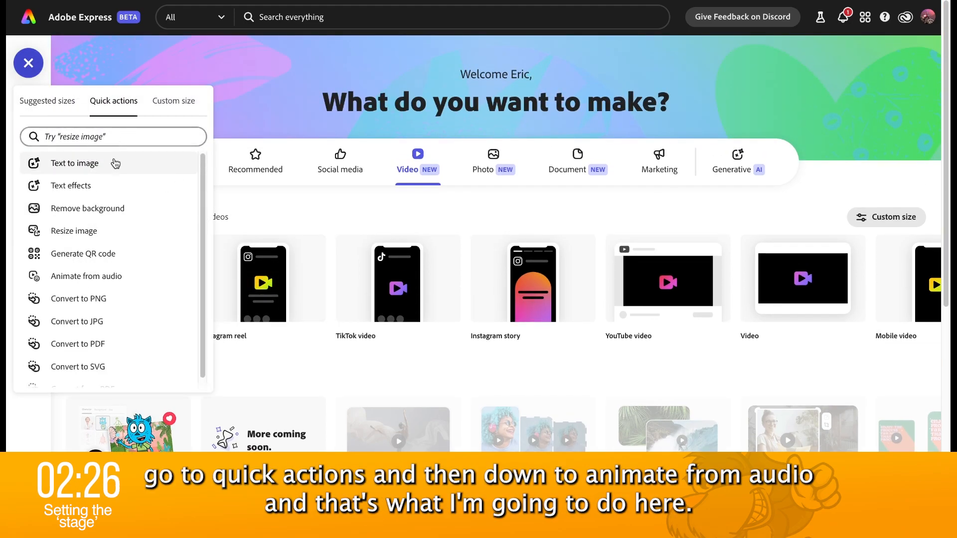
left_click(123, 280)
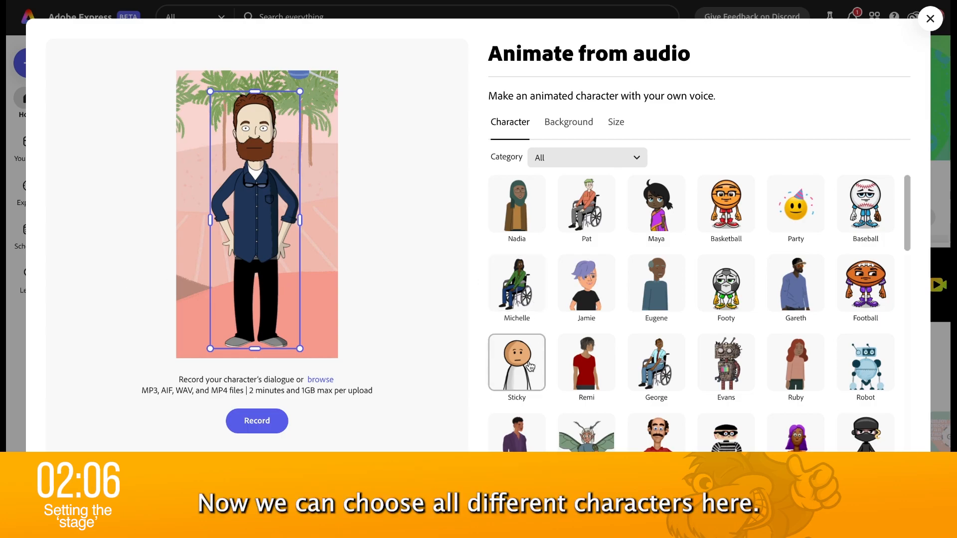
Try out the Sticky and Bill characters in the scene preview.
left_click(526, 369)
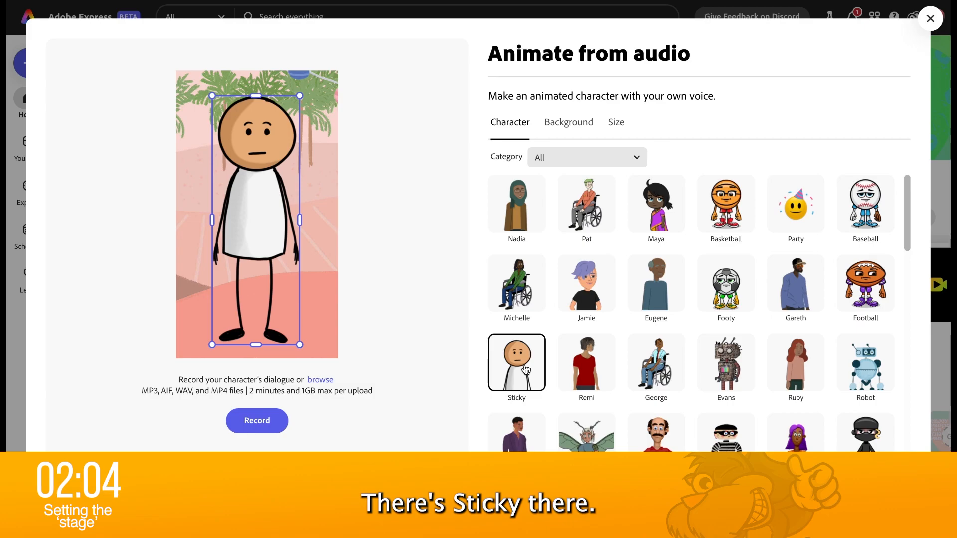
scroll(526, 369, "down", 2)
left_click(667, 368)
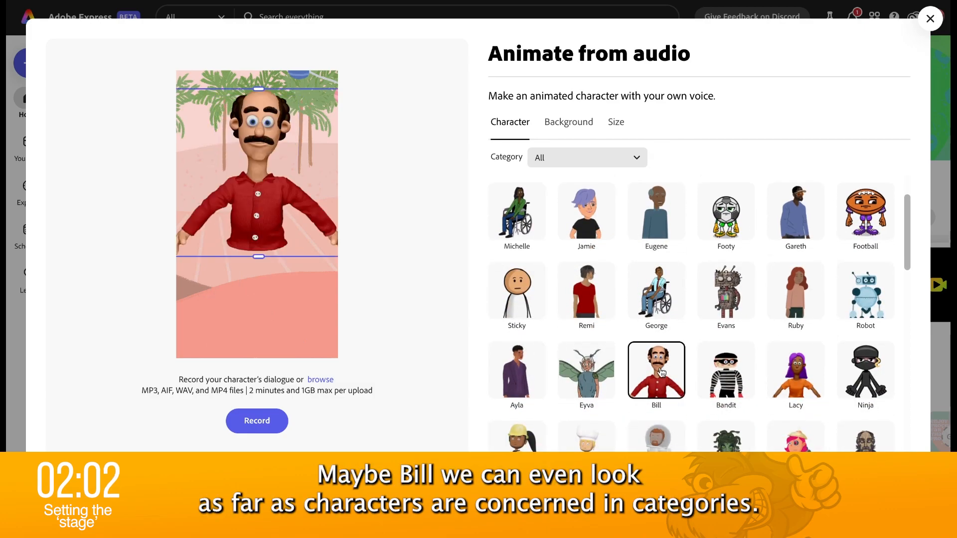
scroll(626, 229, "up", 2)
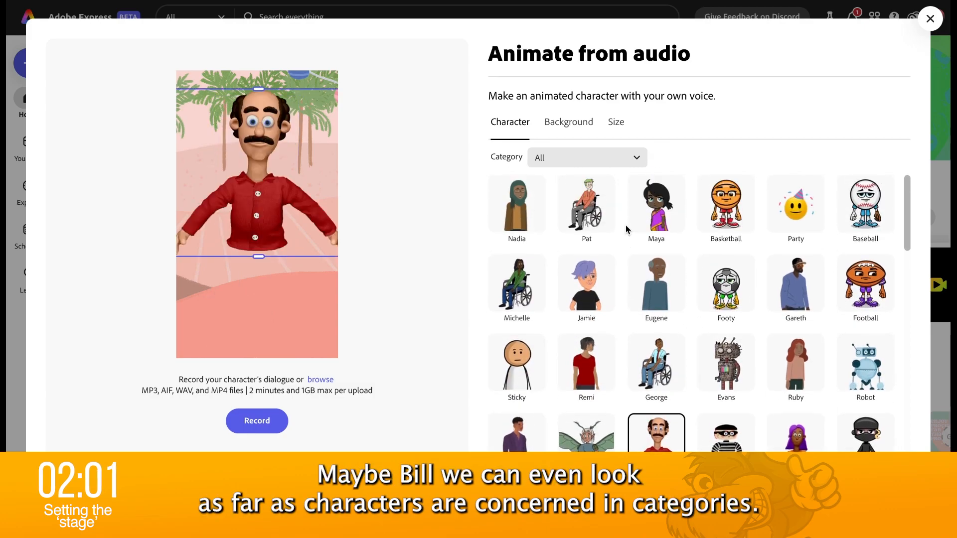
Look through the Humans, Creatures and Food character categories, ending with the category set to All.
left_click(636, 159)
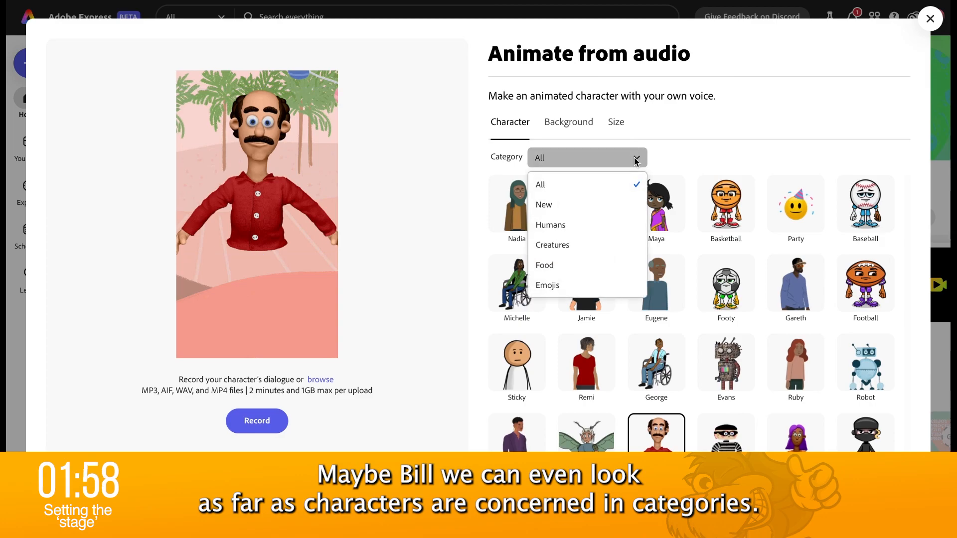
left_click(605, 226)
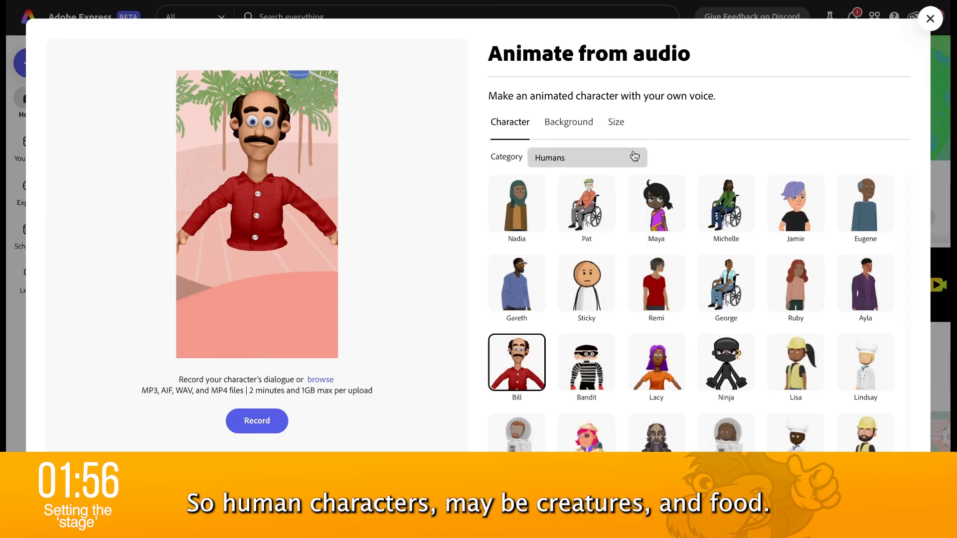
left_click(634, 156)
left_click(609, 246)
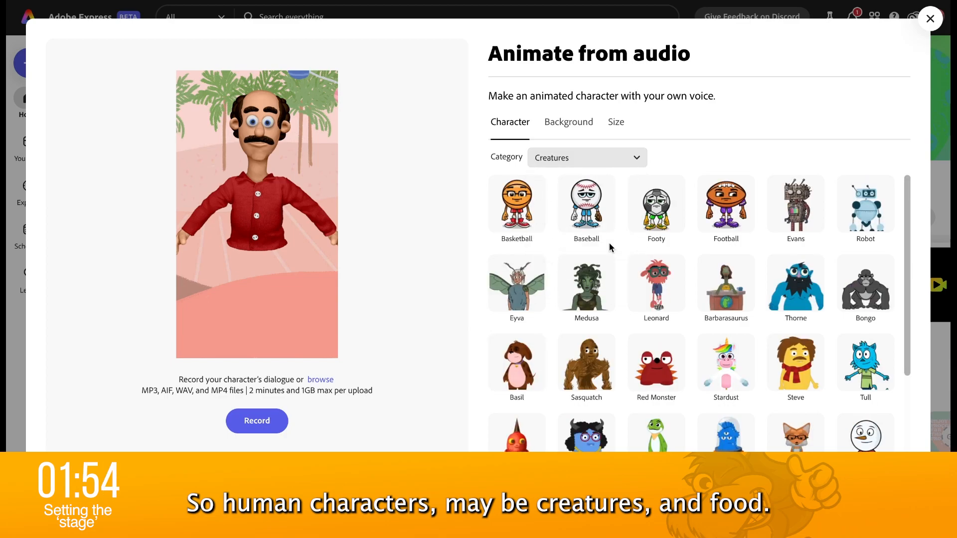
left_click(612, 158)
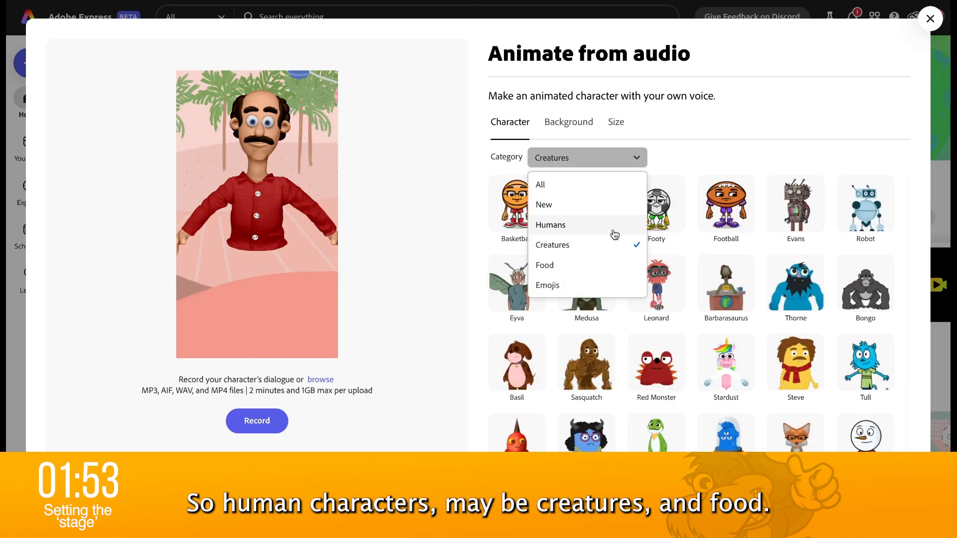
left_click(602, 270)
left_click(605, 158)
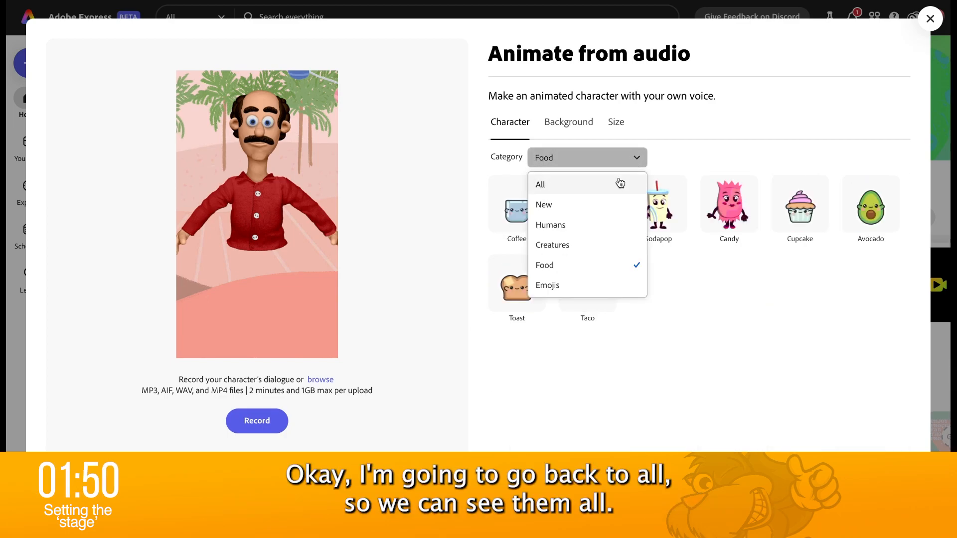
left_click(621, 183)
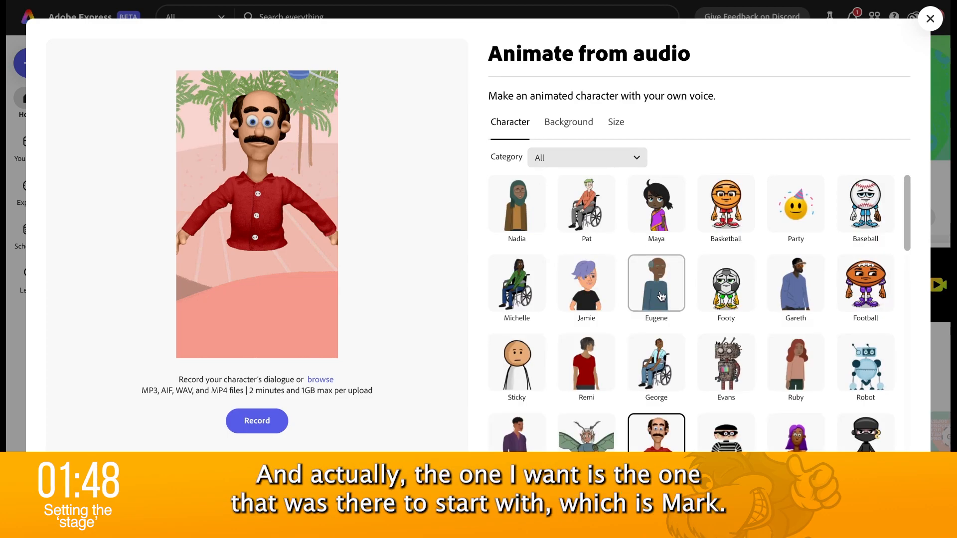
Choose Mark as the animated character.
scroll(663, 312, "down", 2)
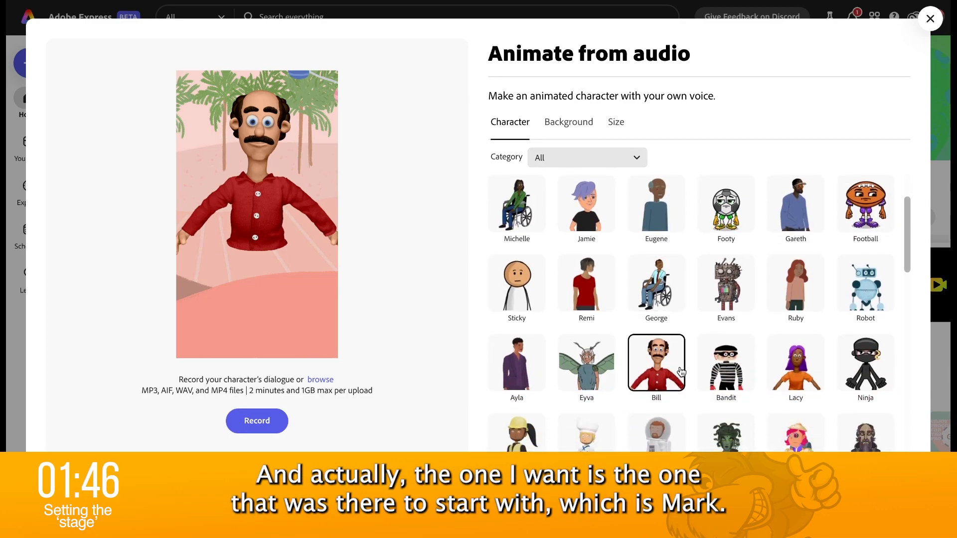
scroll(681, 372, "down", 9)
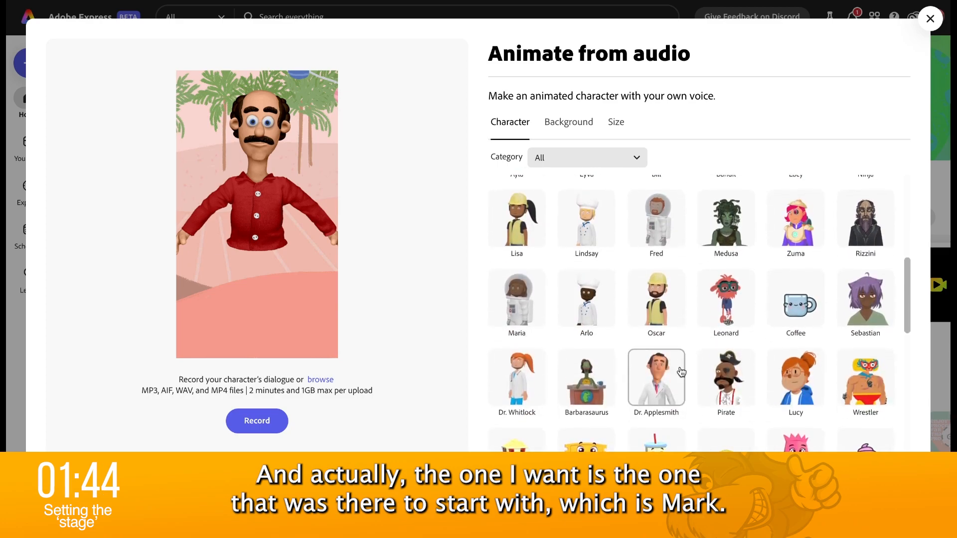
scroll(681, 371, "down", 7)
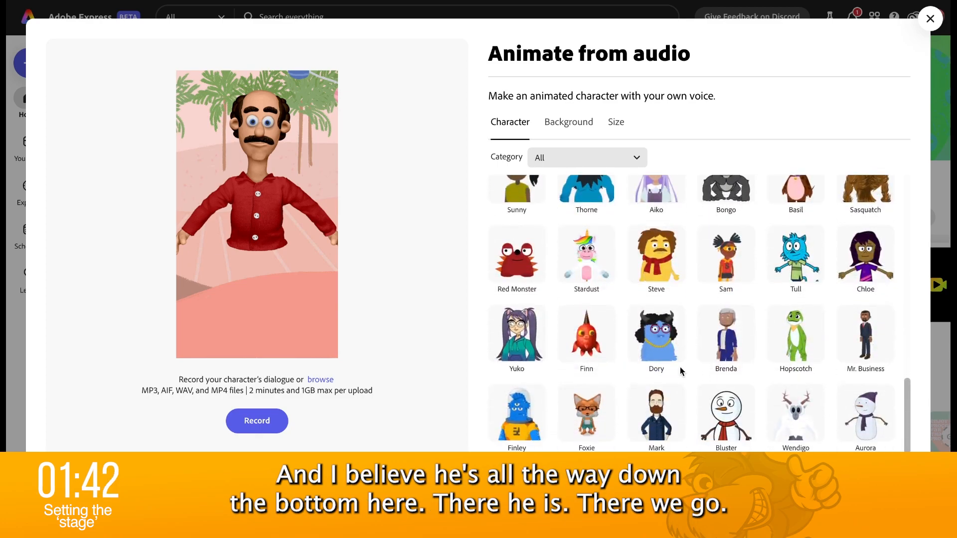
left_click(656, 425)
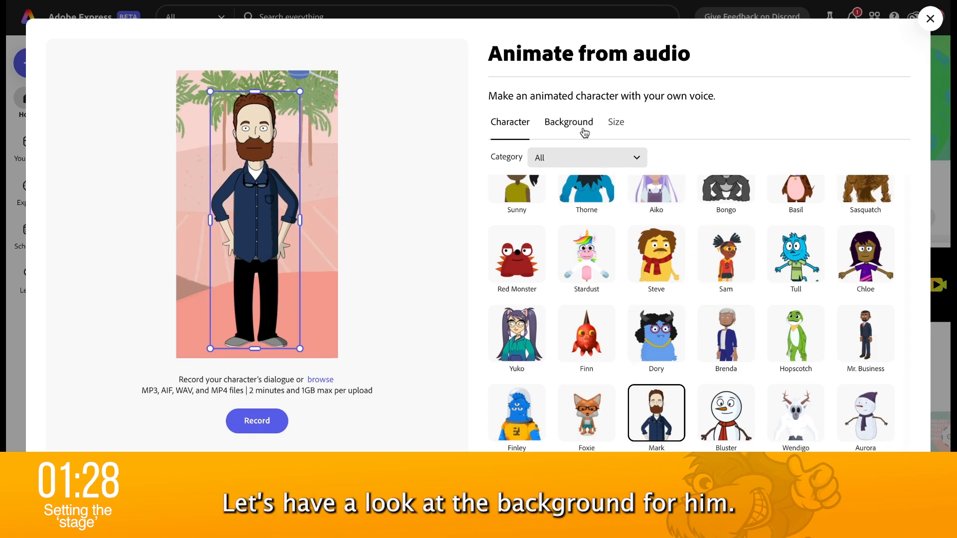
Try the Dock, Summer Season and Coffeehouse backgrounds behind the character.
left_click(584, 131)
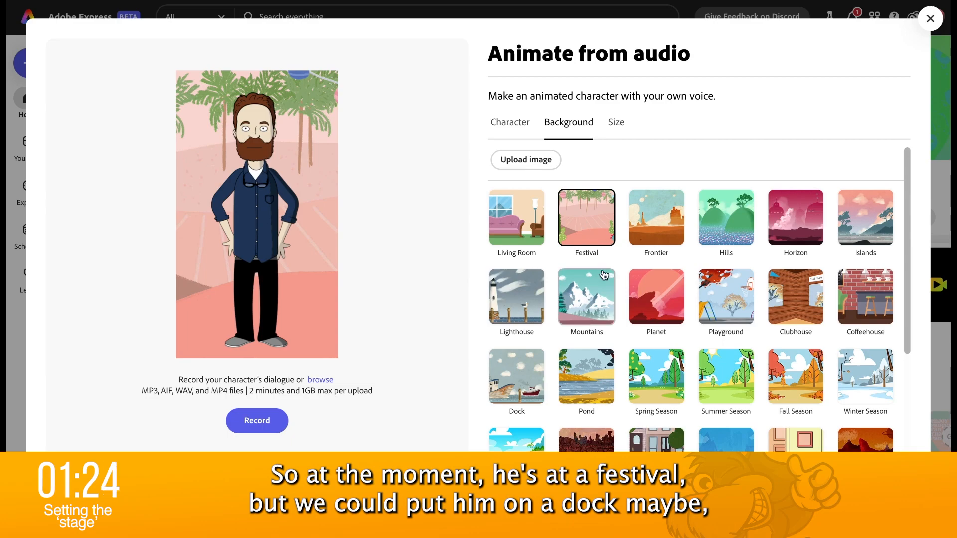
left_click(529, 377)
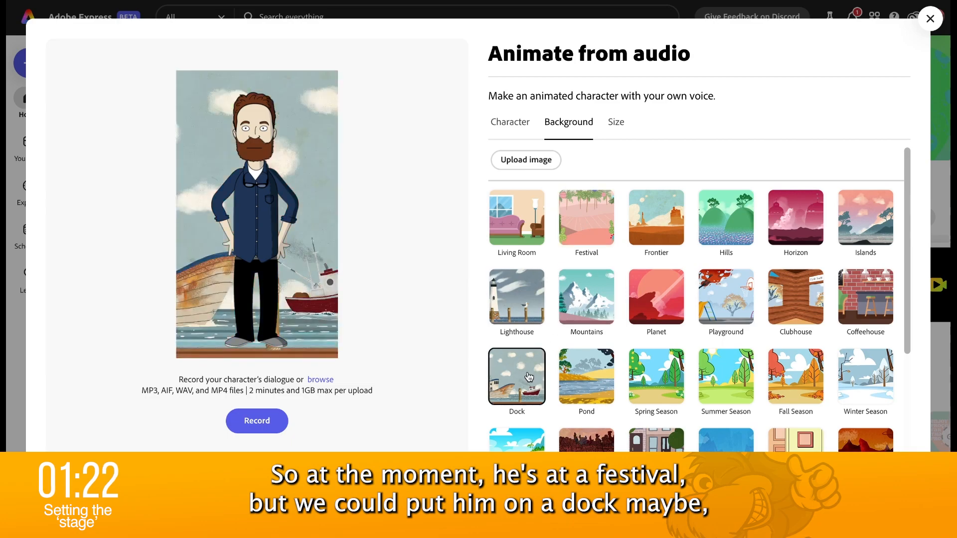
left_click(745, 373)
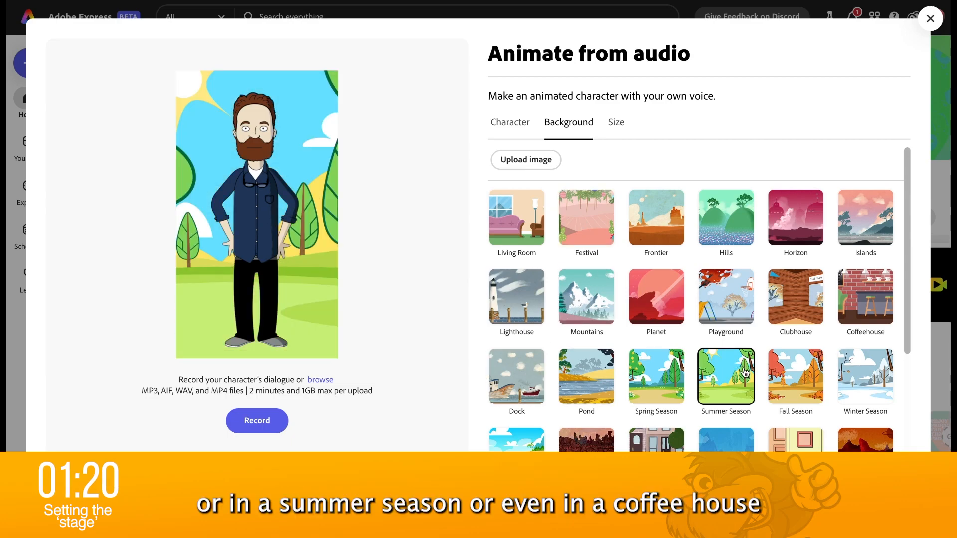
left_click(860, 311)
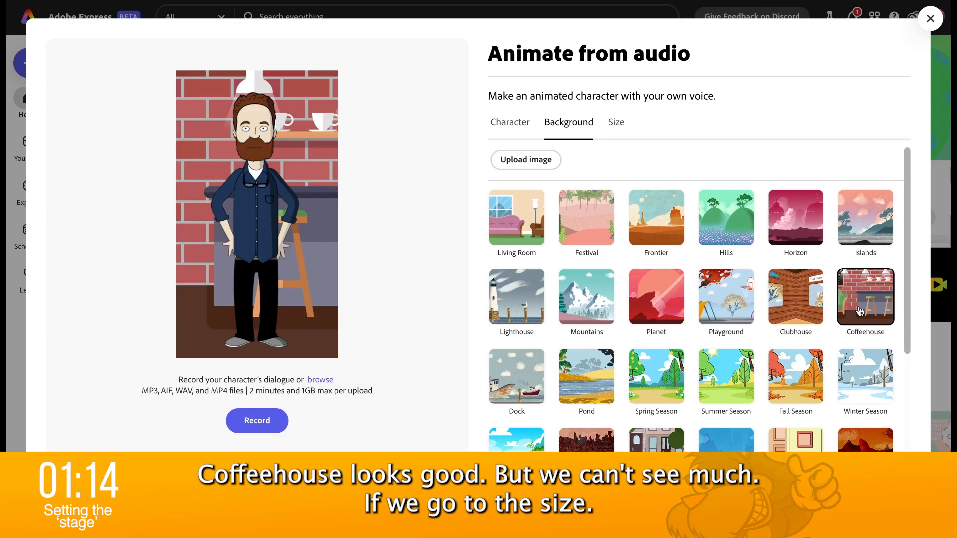
Resize the scene for YouTube using the 16:9 Landscape format.
left_click(622, 128)
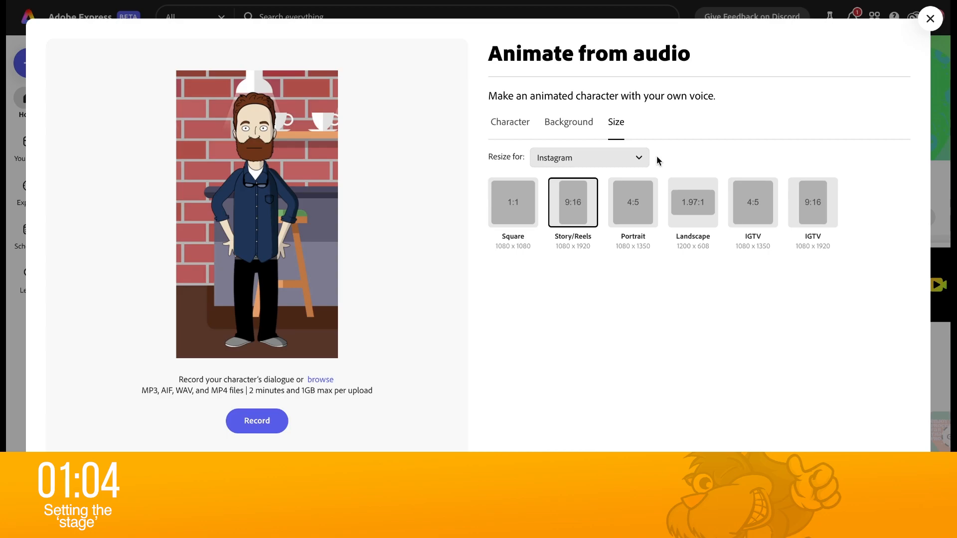
left_click(639, 161)
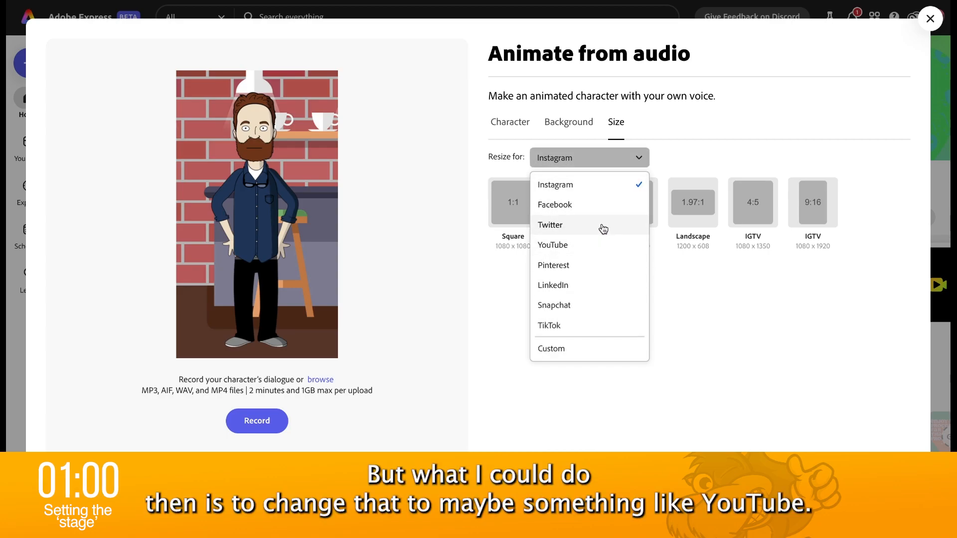
left_click(599, 245)
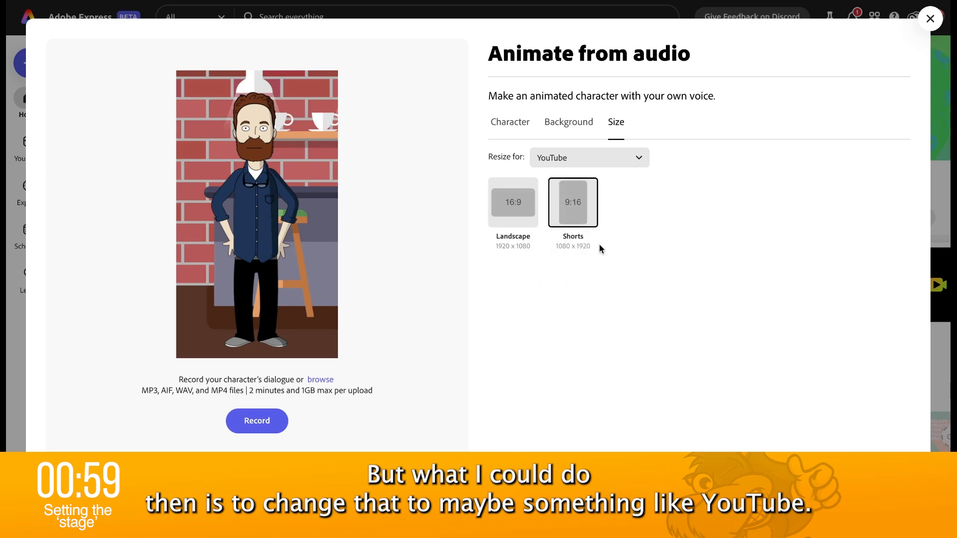
left_click(522, 207)
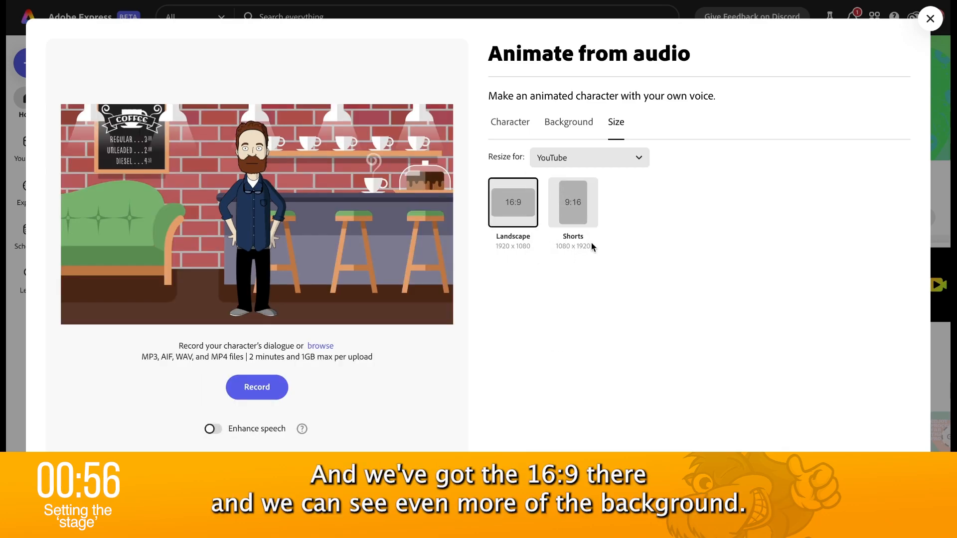
Resize the scene for Instagram using the 9:16 Story/Reels format.
left_click(641, 158)
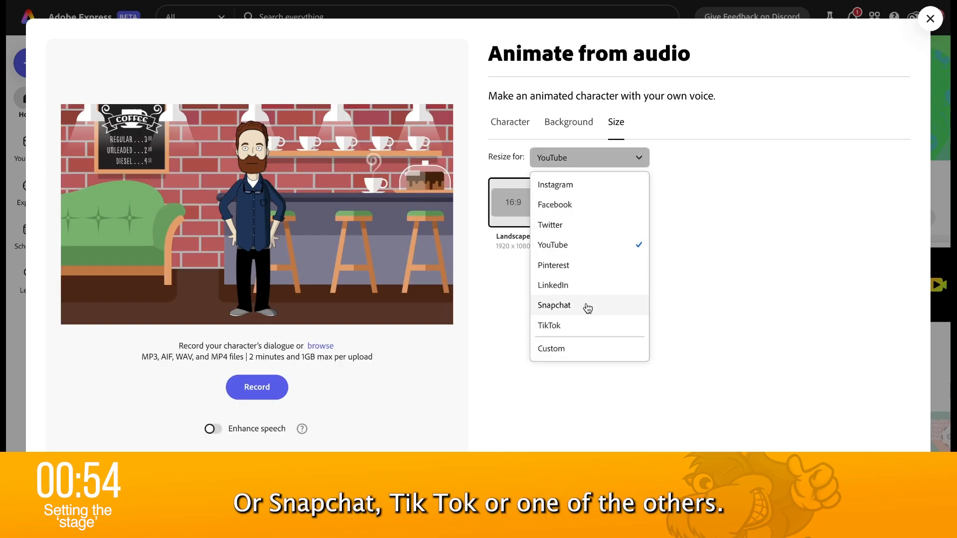
left_click(594, 186)
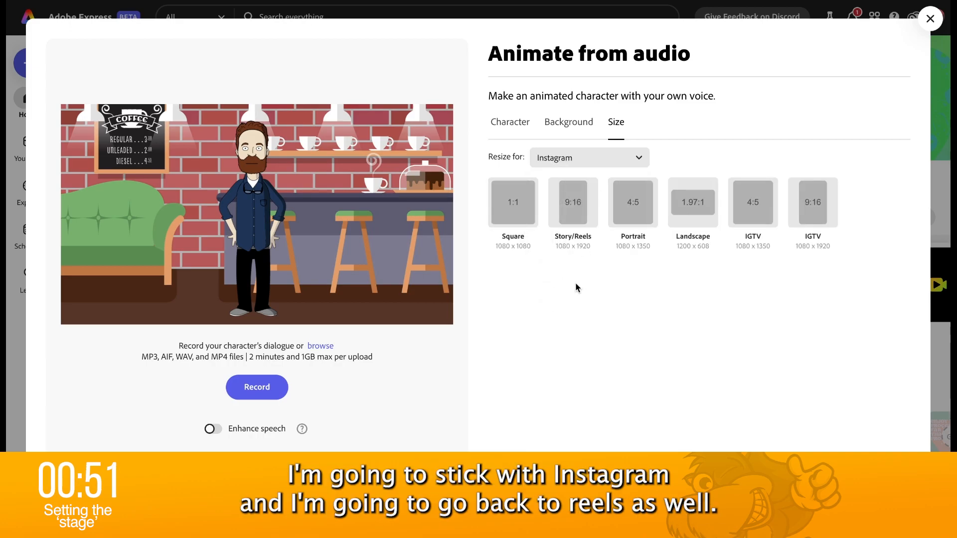
left_click(572, 222)
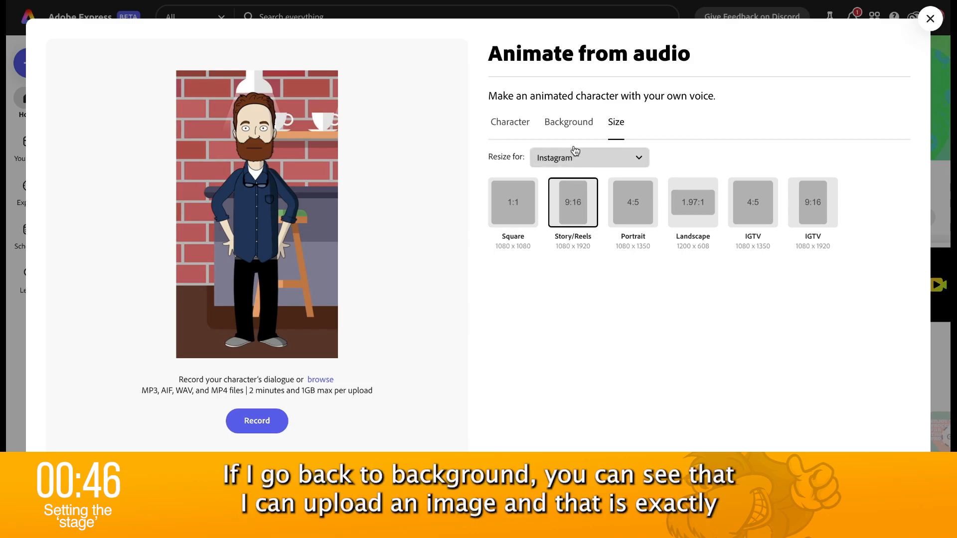
Upload Counter.jpeg from the Graphics folder as the scene's background image.
left_click(570, 123)
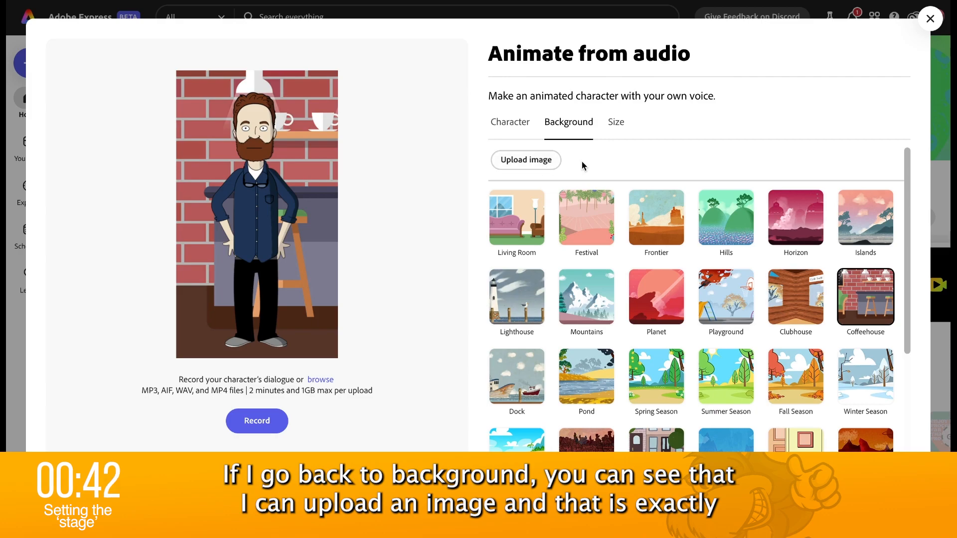
left_click(547, 167)
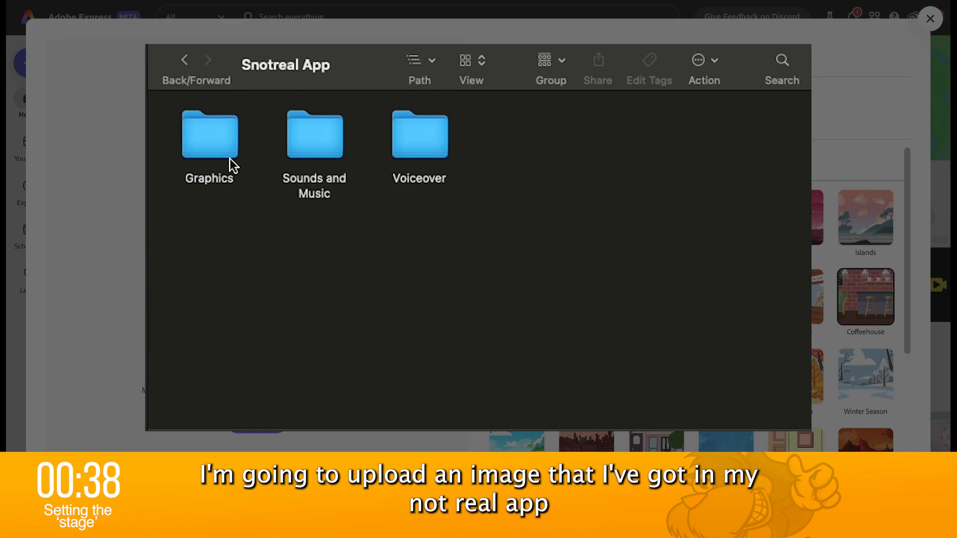
double_click(225, 149)
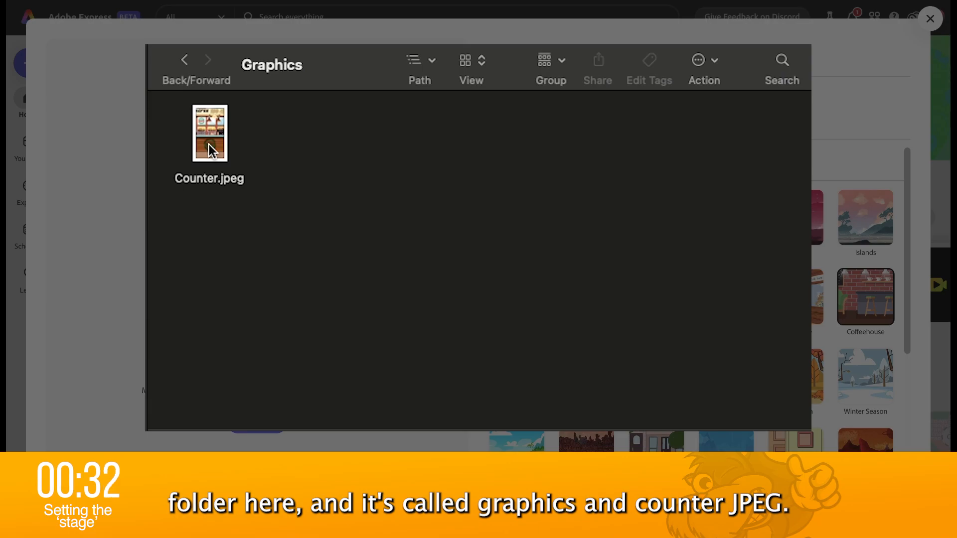
left_click(211, 149)
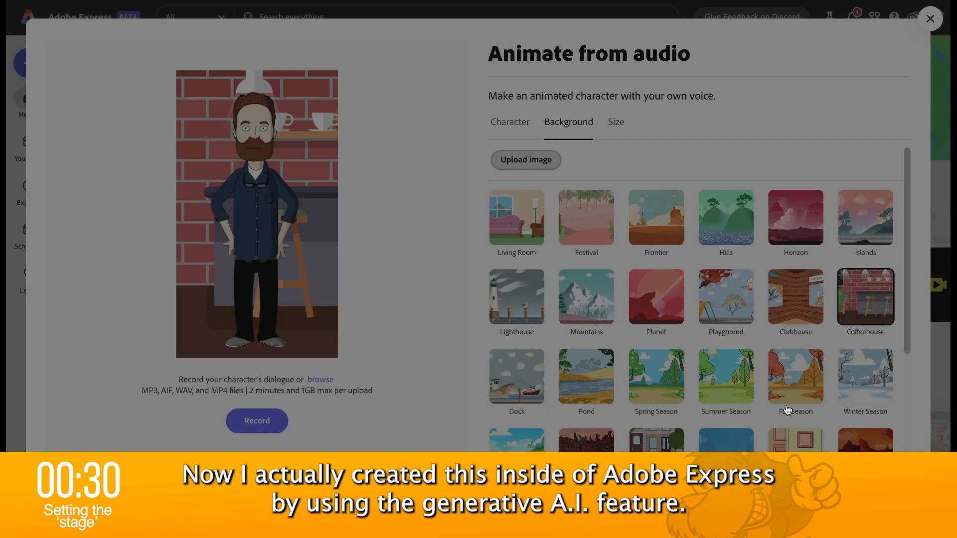
left_click(786, 410)
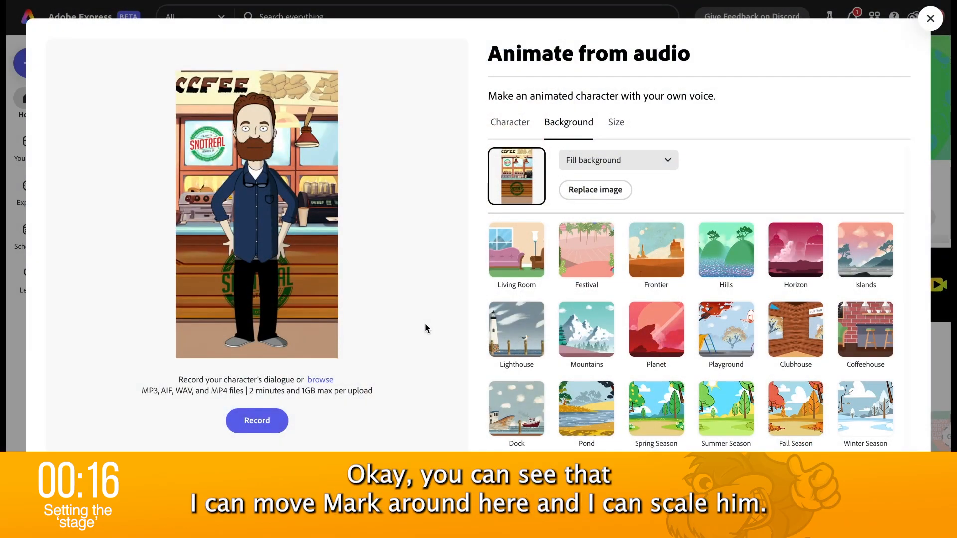
Move the Mark character slightly upward and scale him up a little in front of the counter.
mouse_move(258, 238)
left_mouse_down()
mouse_move(287, 222)
mouse_move(258, 235)
left_mouse_up()
left_click_drag(302, 345, 303, 348)
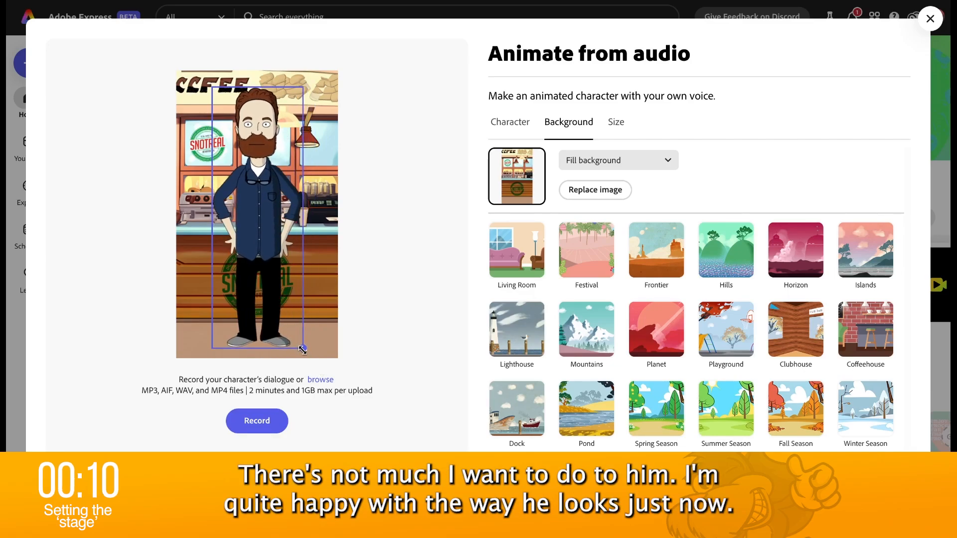
Scale the Mark character down slightly and reposition him so he stands centred in front of the counter.
left_click_drag(256, 231, 256, 234)
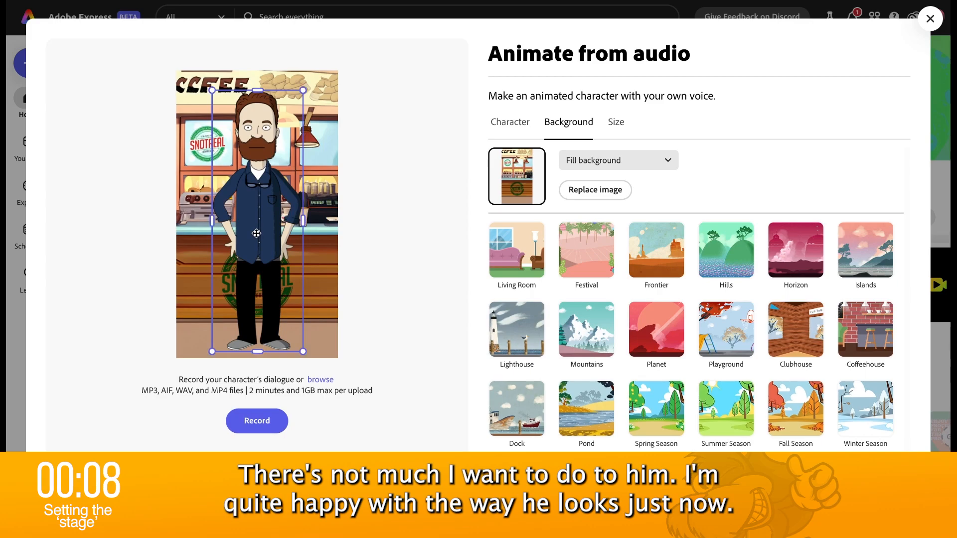
left_click_drag(211, 90, 219, 110)
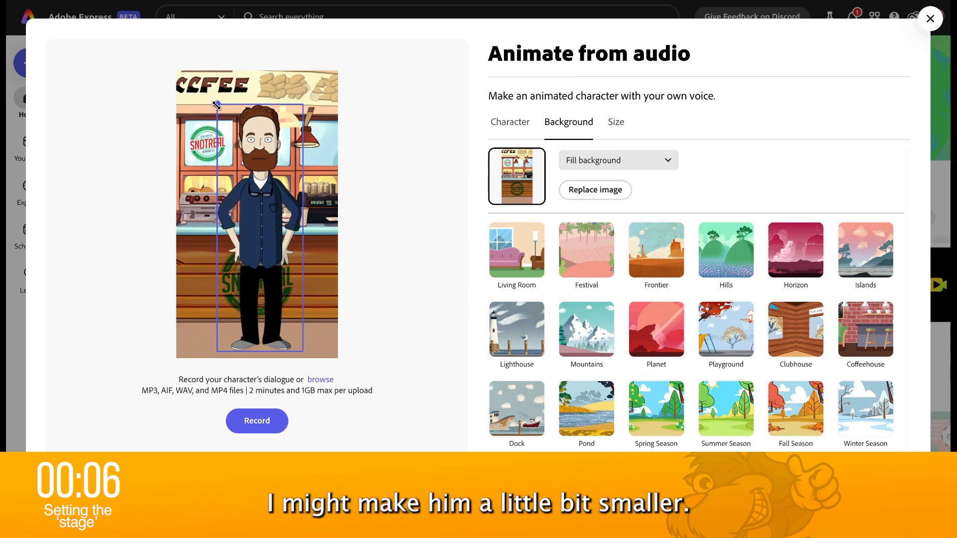
left_click_drag(267, 197, 264, 187)
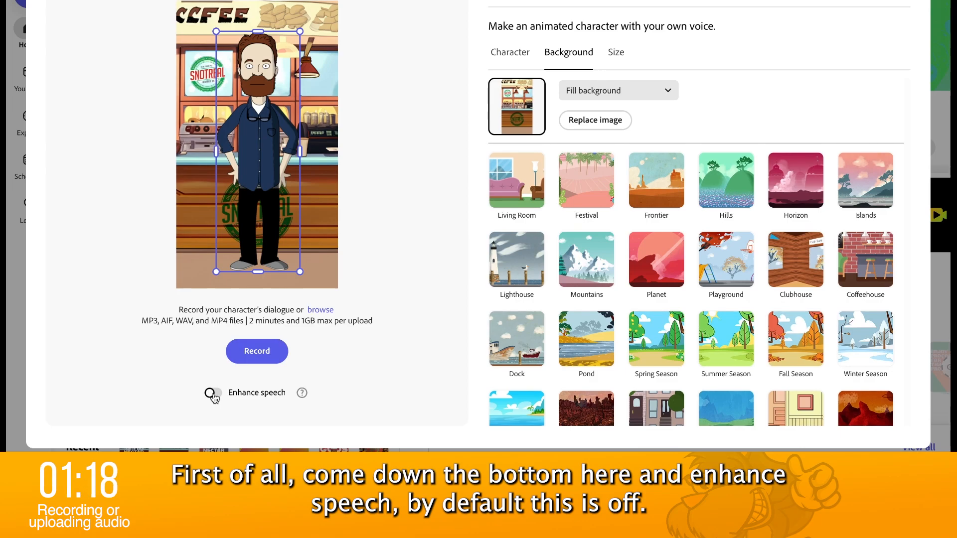
Turn on Enhance speech and upload the pre-recorded dialogue file to animate the character.
left_click(213, 394)
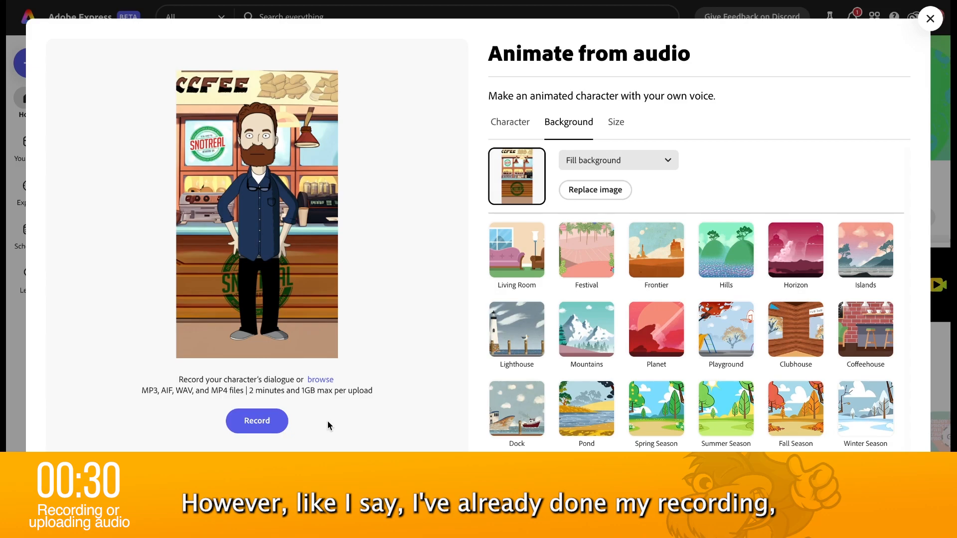
left_click(320, 381)
double_click(436, 141)
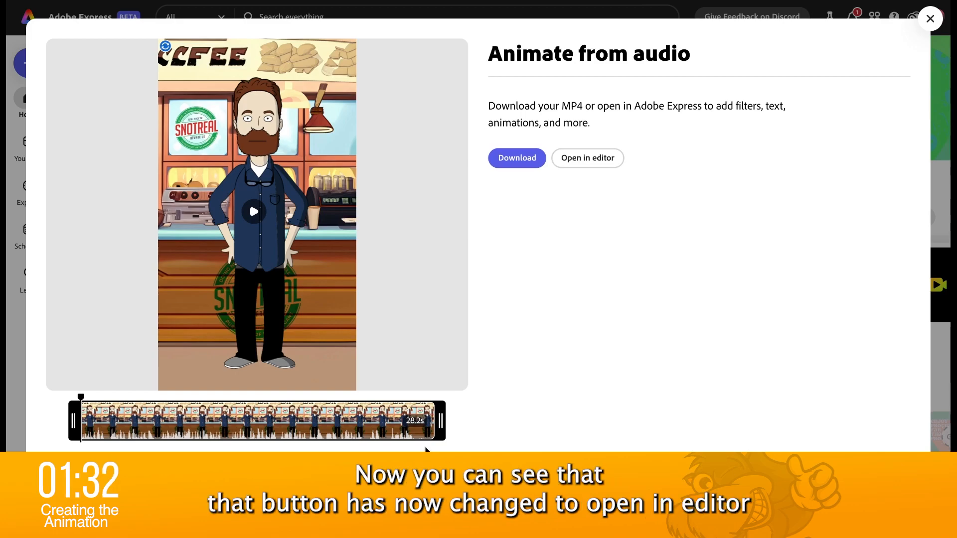
Trim the end of the animated clip to 26.8 s and play back its last part to check the cut.
left_click(254, 213)
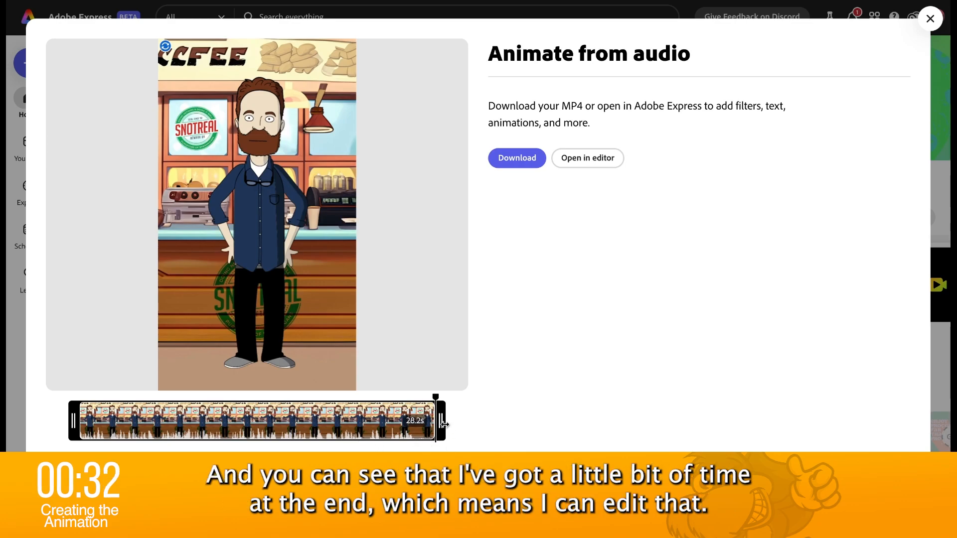
left_click_drag(442, 424, 426, 424)
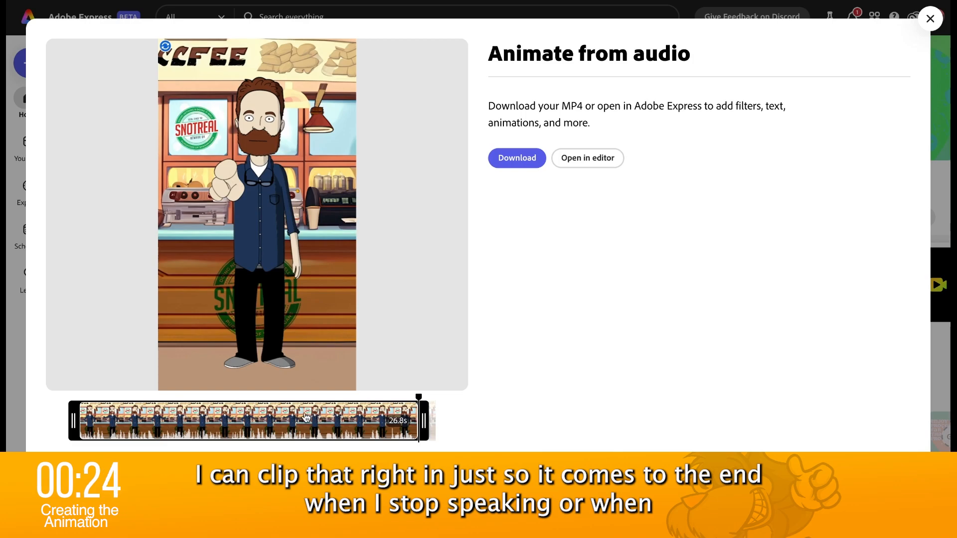
left_click(334, 399)
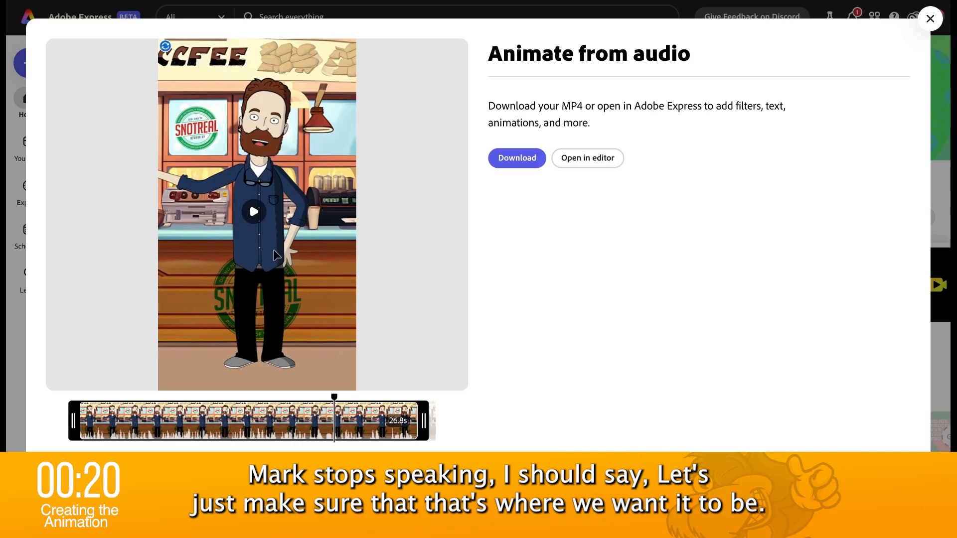
left_click(252, 219)
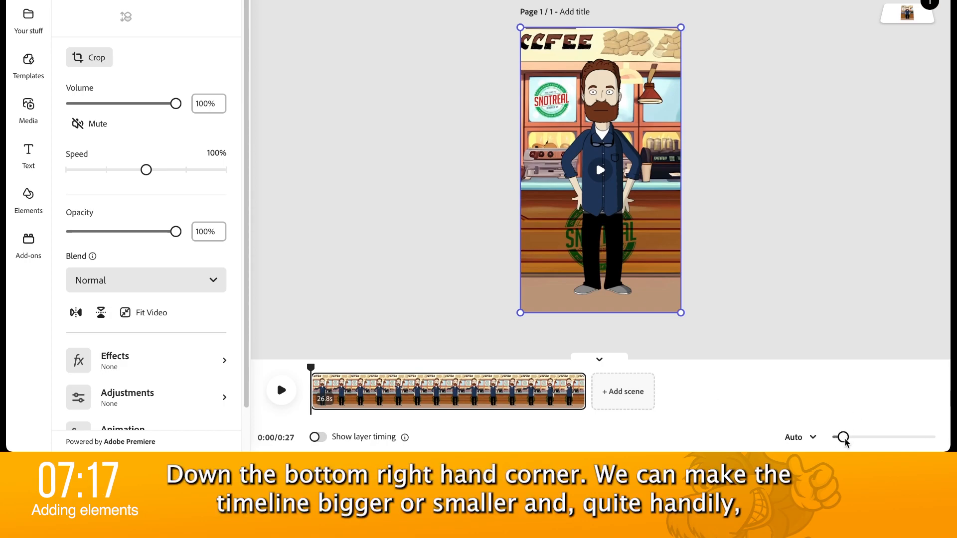
Set the timeline zoom to Fit and show the layer timing.
left_click_drag(846, 442, 848, 443)
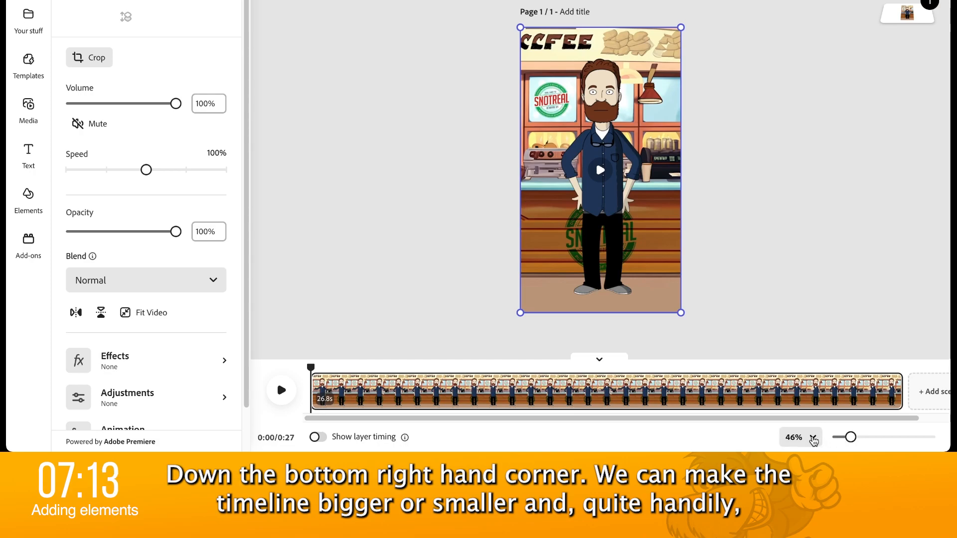
left_click(813, 439)
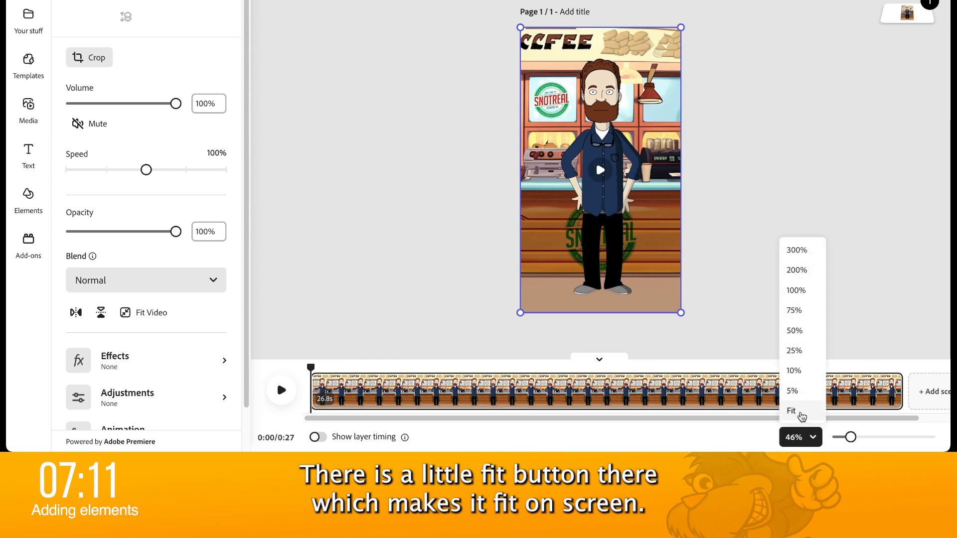
left_click(801, 412)
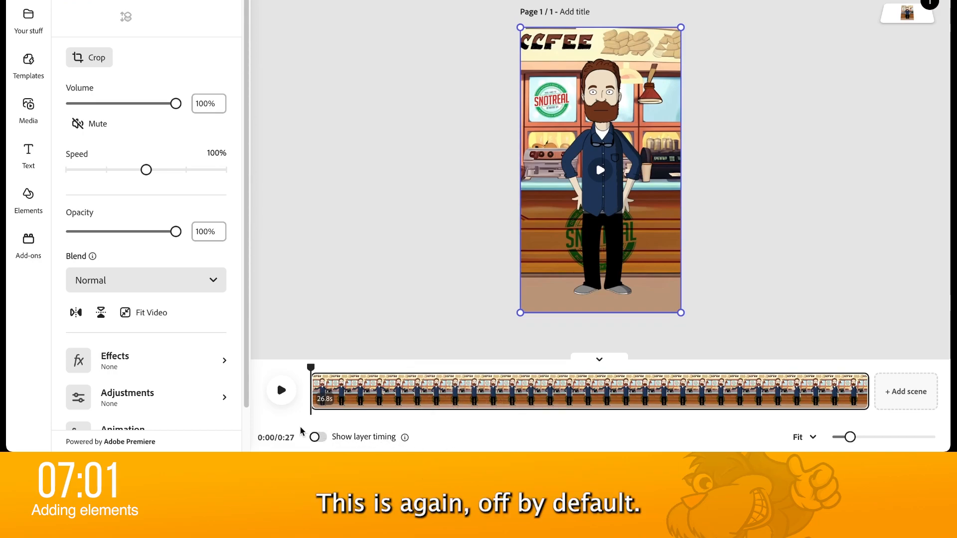
left_click(318, 438)
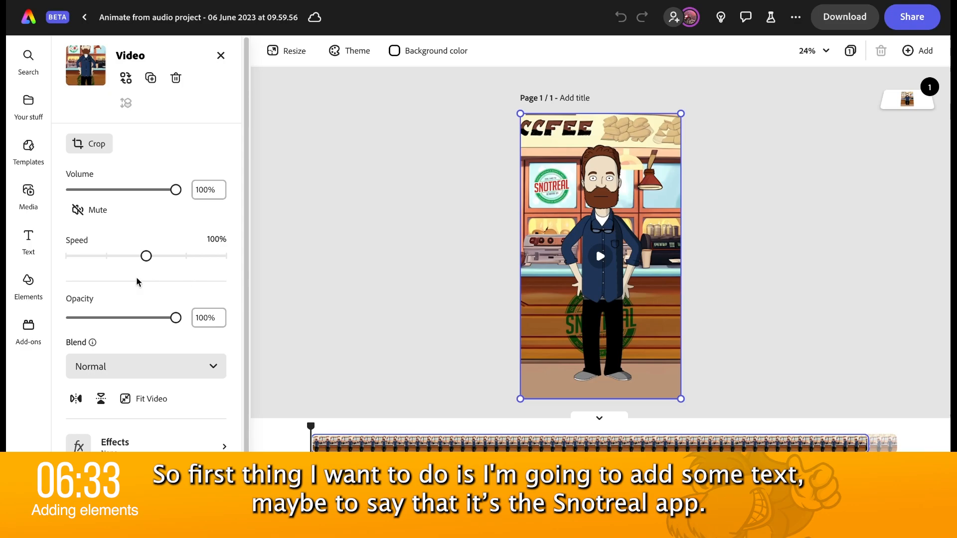
Add a text reading "SNOTRAL APP!" to the page and set its fill to white.
left_click(29, 243)
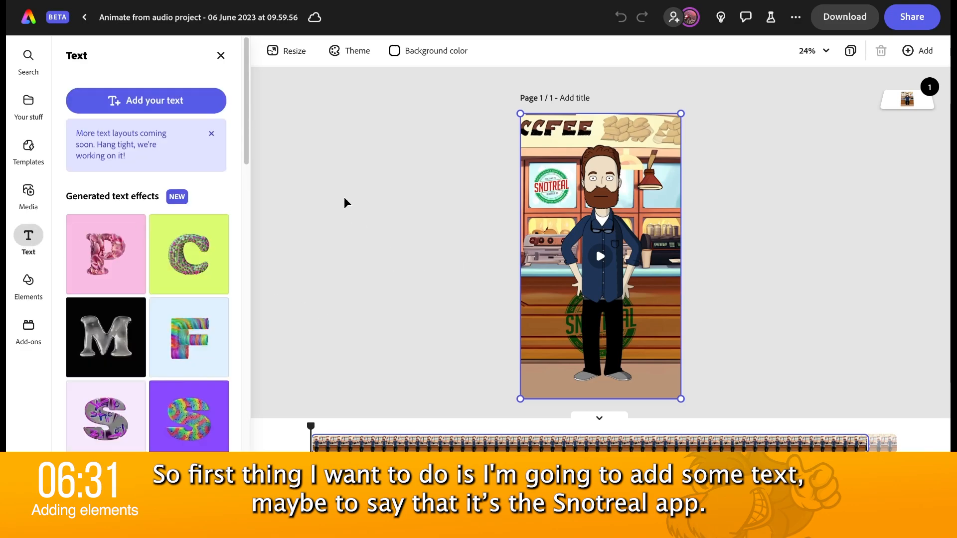
left_click(166, 107)
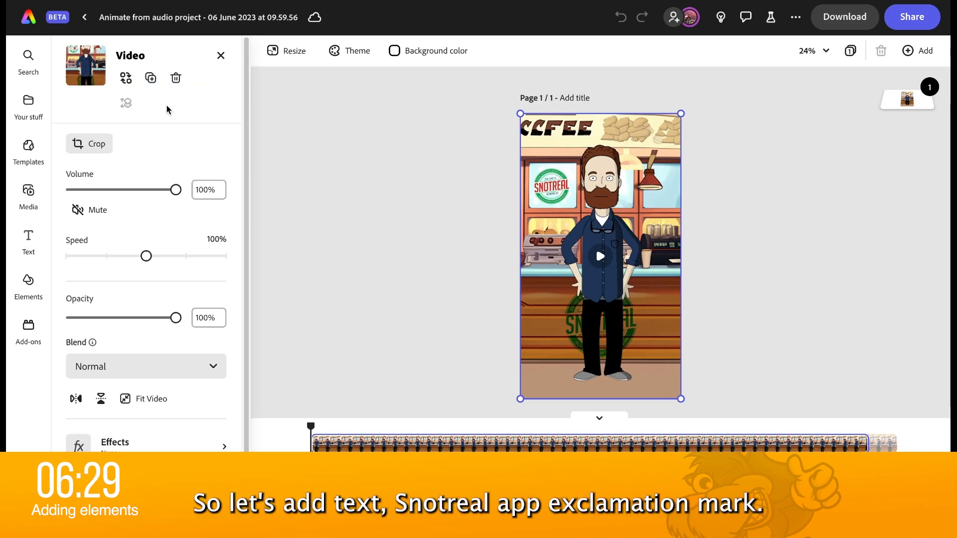
type("SNOTRAL APP!")
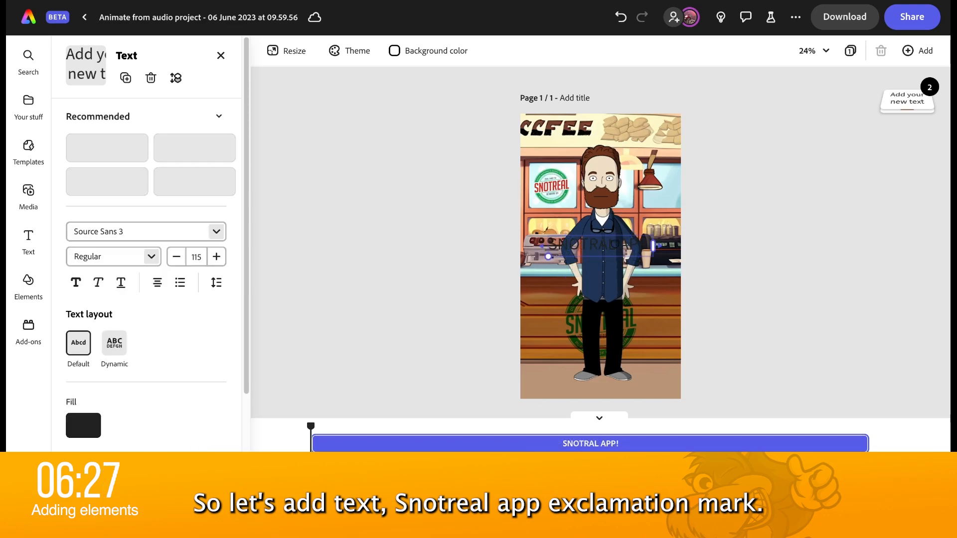
key("ctrl+a")
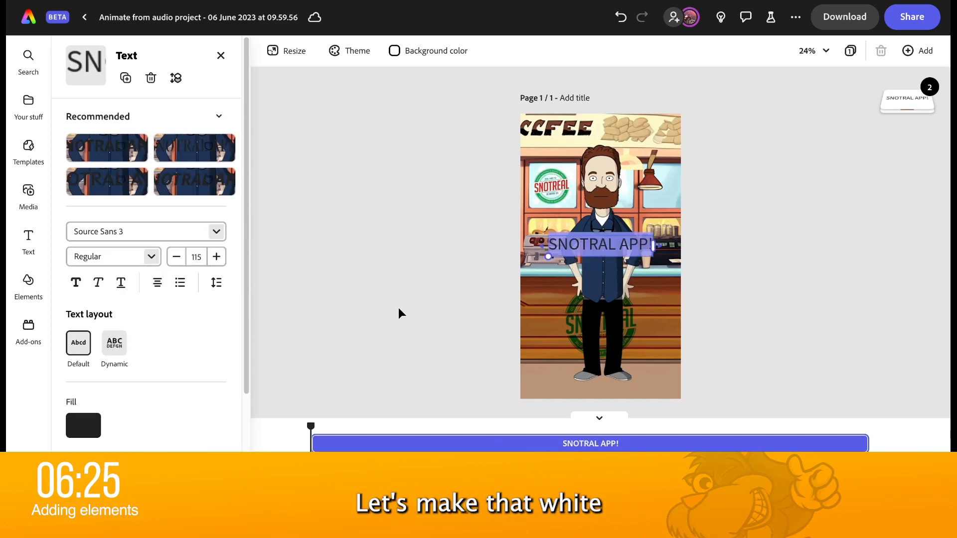
left_click(82, 426)
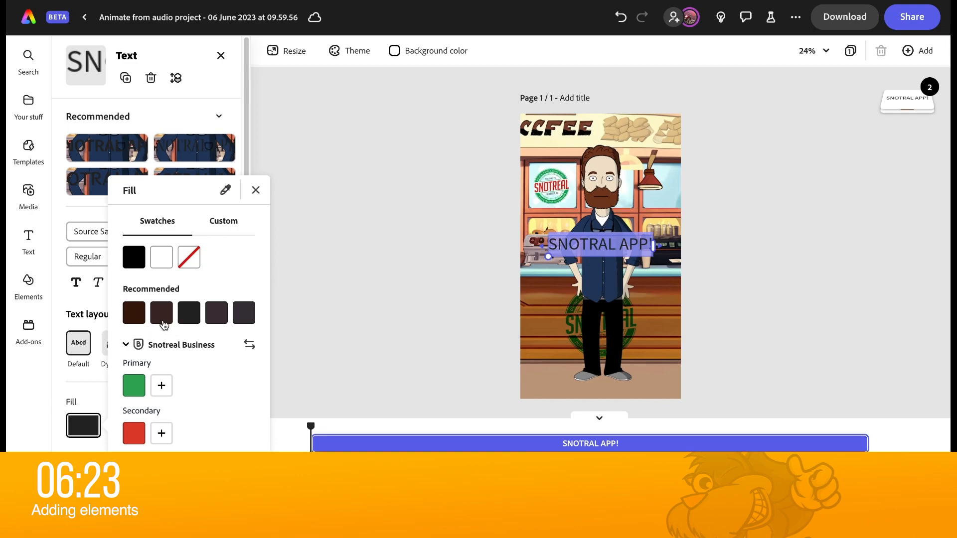
left_click(161, 257)
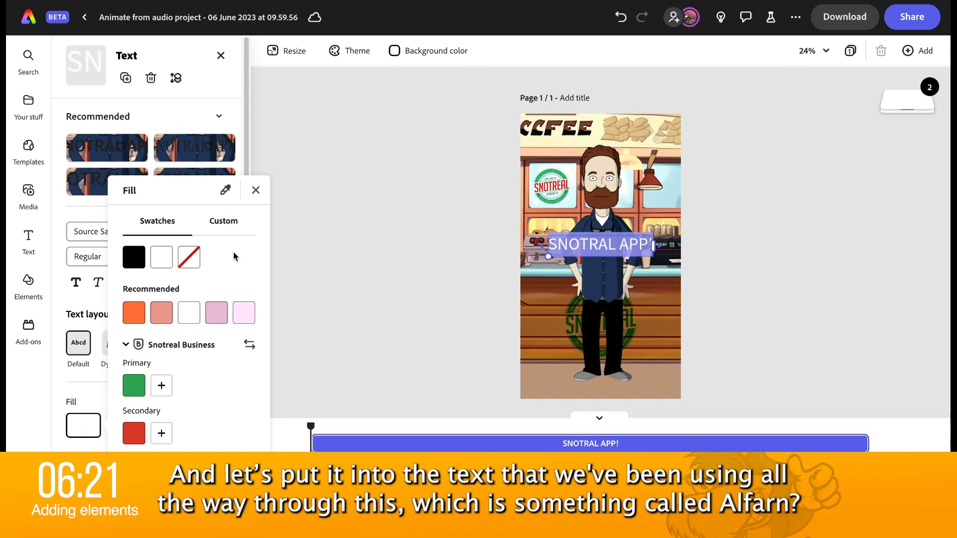
left_click(293, 197)
Change the text's font to Alfarn Regular.
left_click(173, 230)
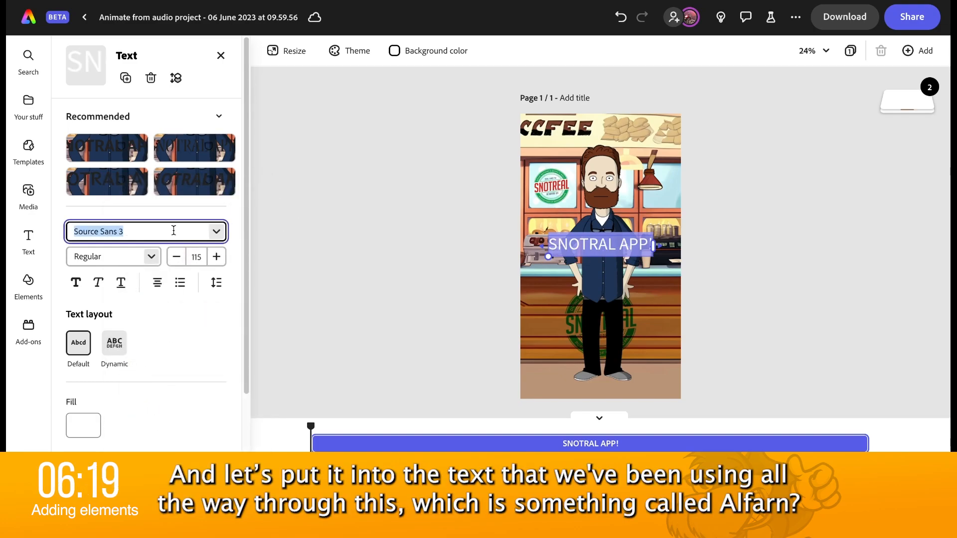
type("alf")
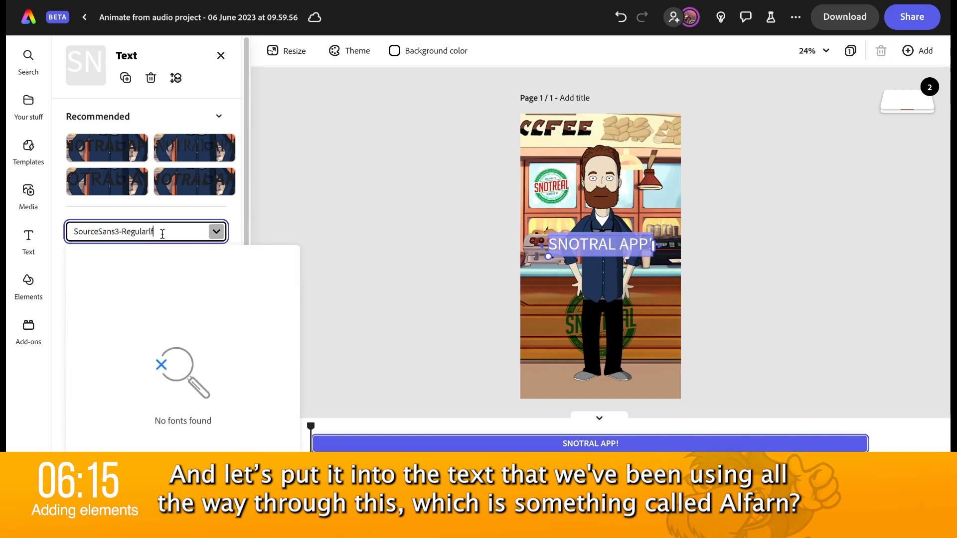
key("ctrl+a")
type("al")
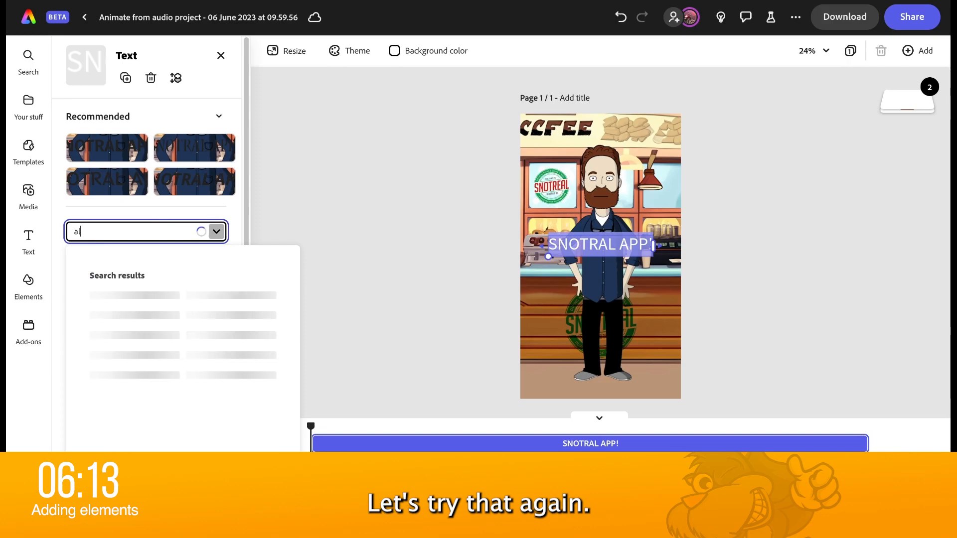
type("f")
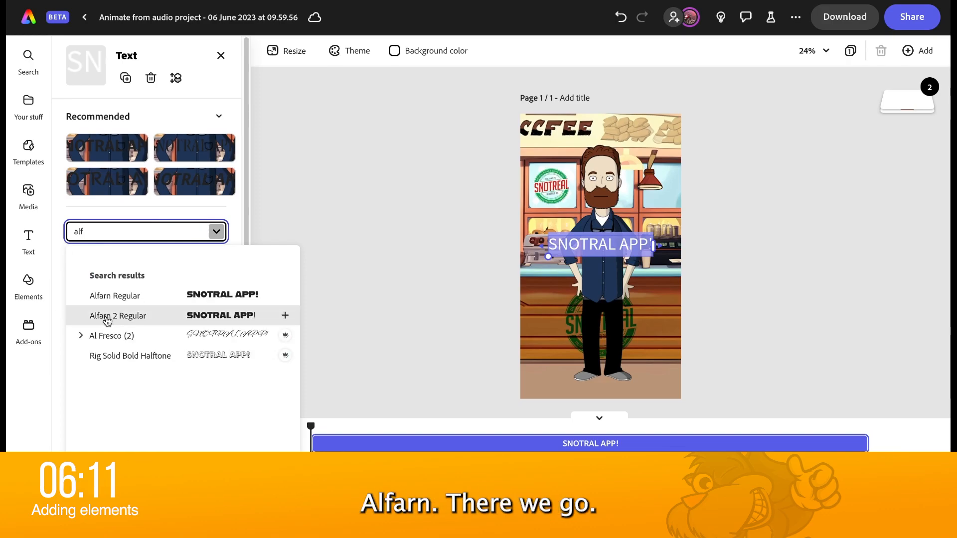
left_click(120, 298)
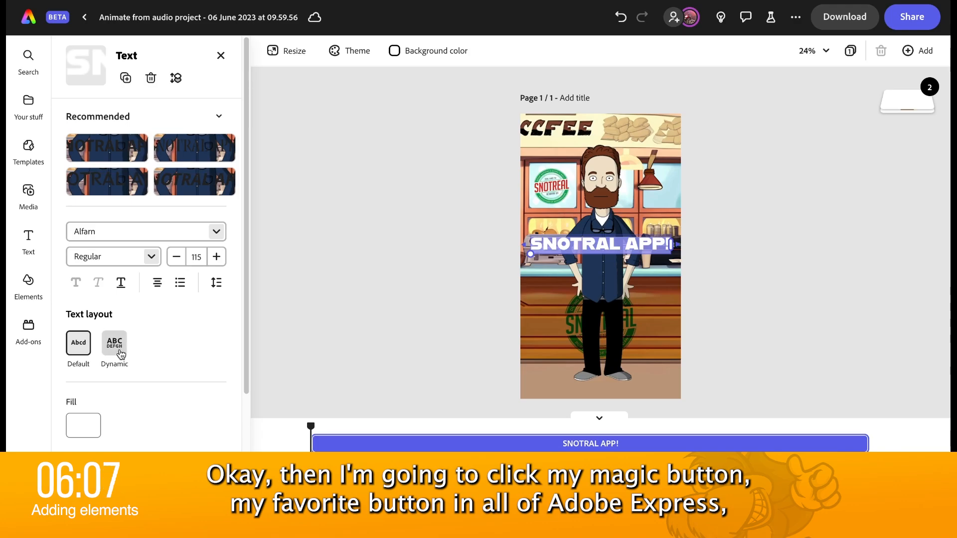
Apply the Dynamic layout to the text and resize its box so the words stack on two lines.
mouse_move(120, 354)
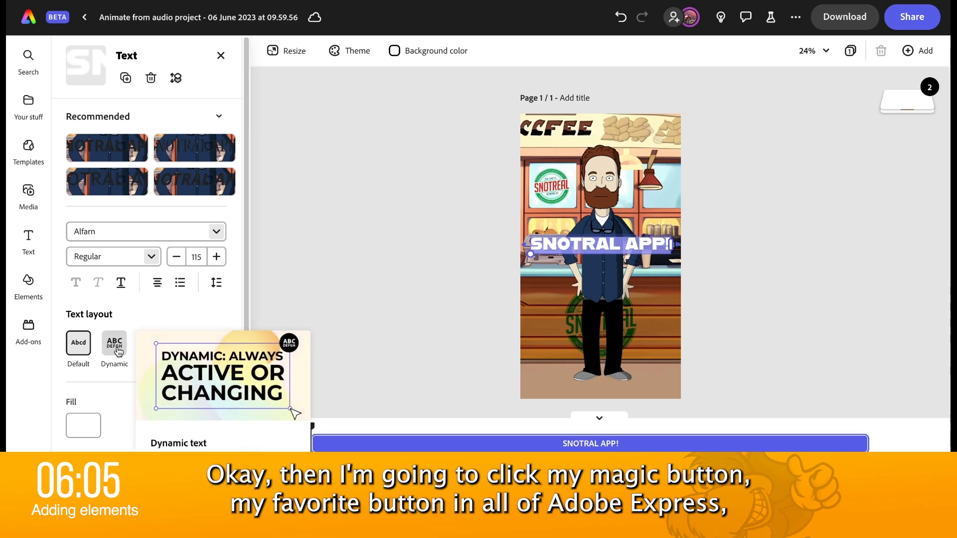
left_click(118, 353)
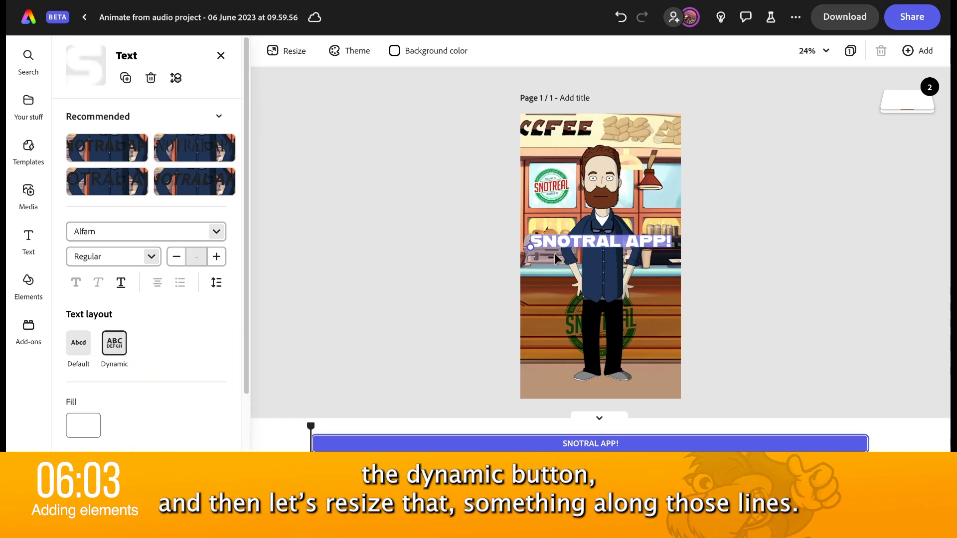
left_click_drag(530, 249, 564, 315)
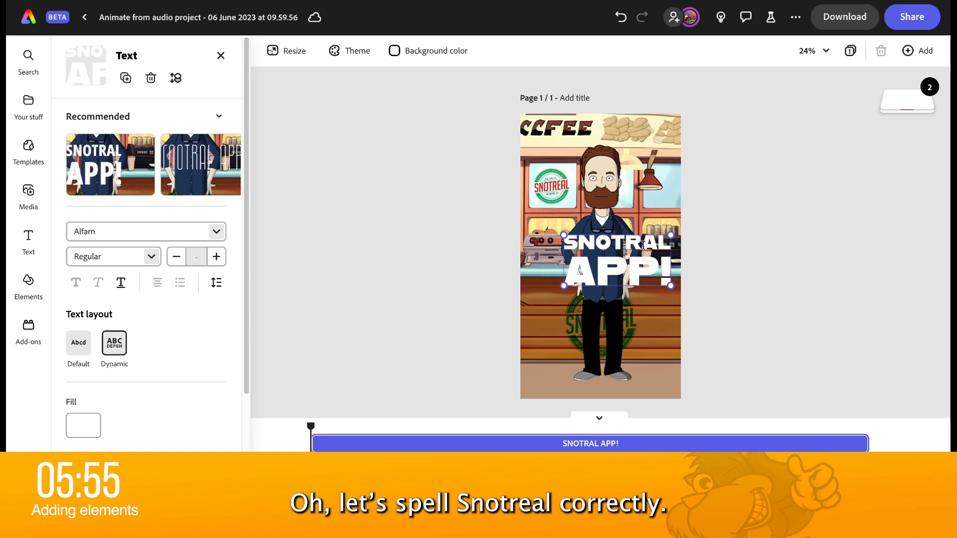
Correct the text to "SNOTREAL APP!" and move it down over the character's feet.
left_click(643, 244)
type("E")
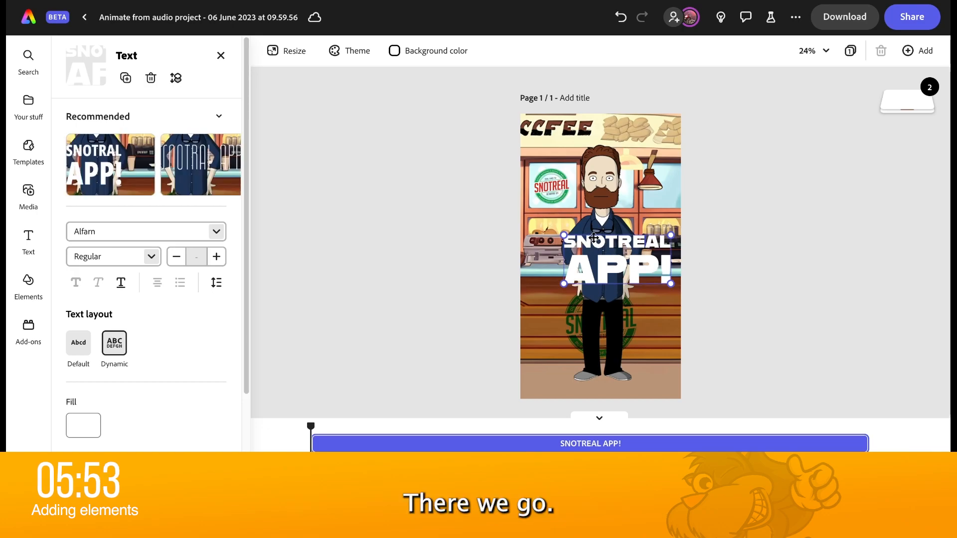
left_click_drag(593, 242, 594, 338)
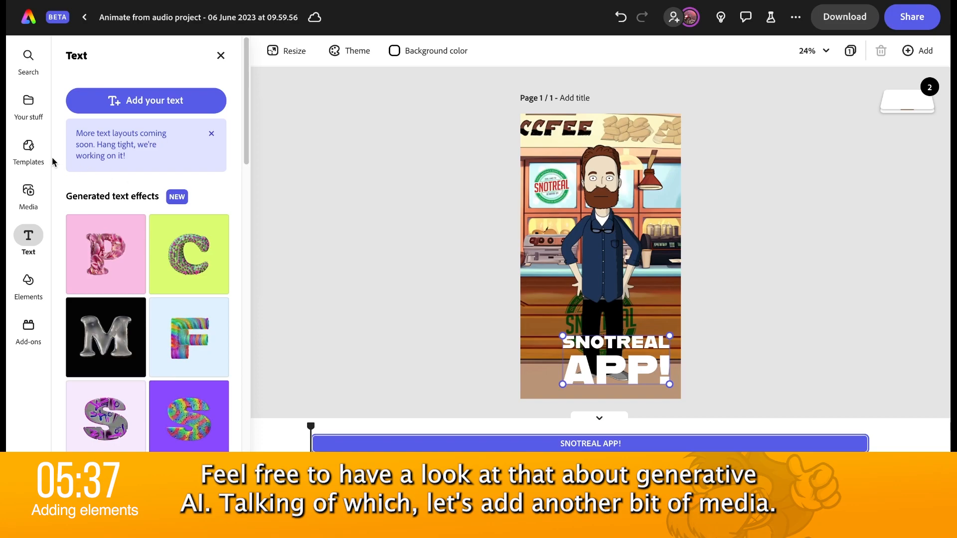
Generate a Square (1:1) Text to image picture from the prompt "mobile phone with a coffee cup on it" with content type Art.
left_click(29, 189)
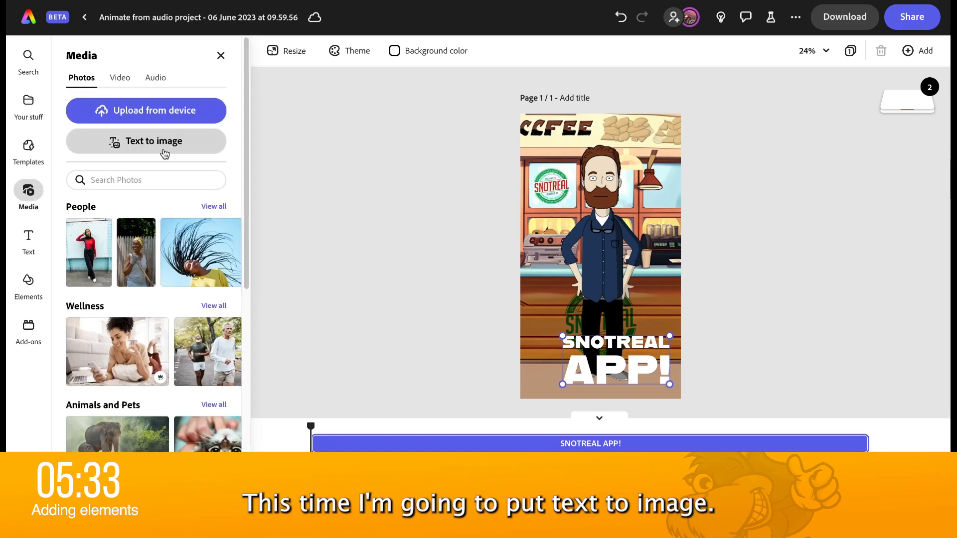
left_click(165, 144)
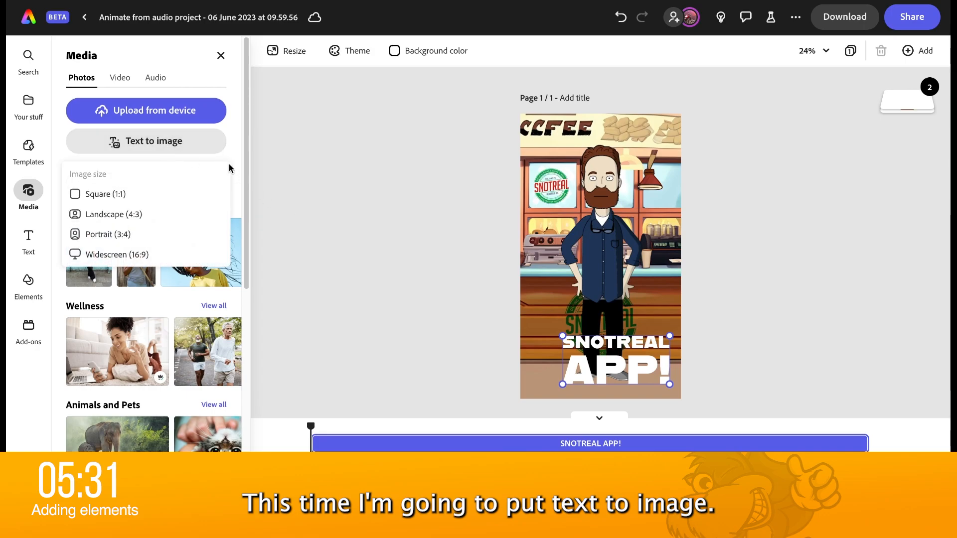
left_click(139, 198)
type("mobile phone with a coffee cup on it")
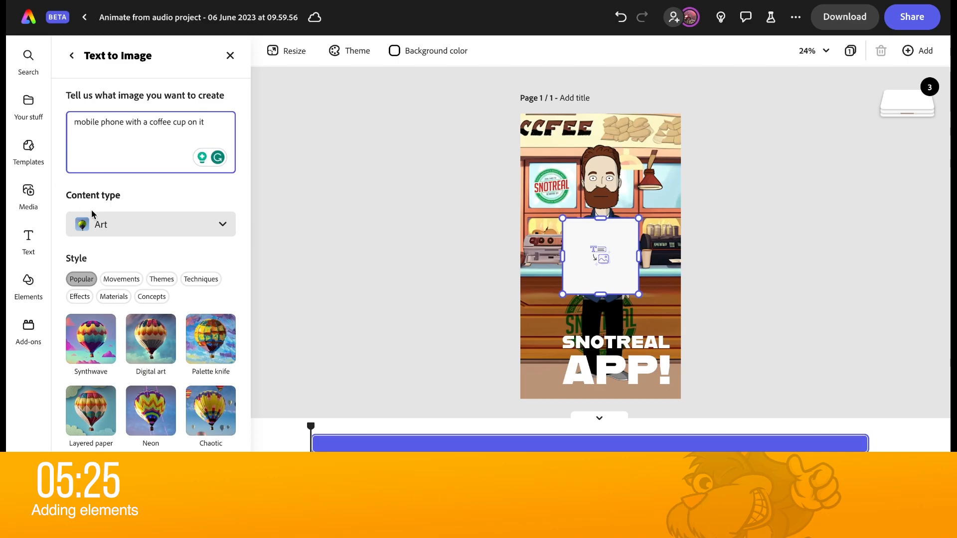
left_click(122, 228)
left_click(124, 223)
left_click(162, 513)
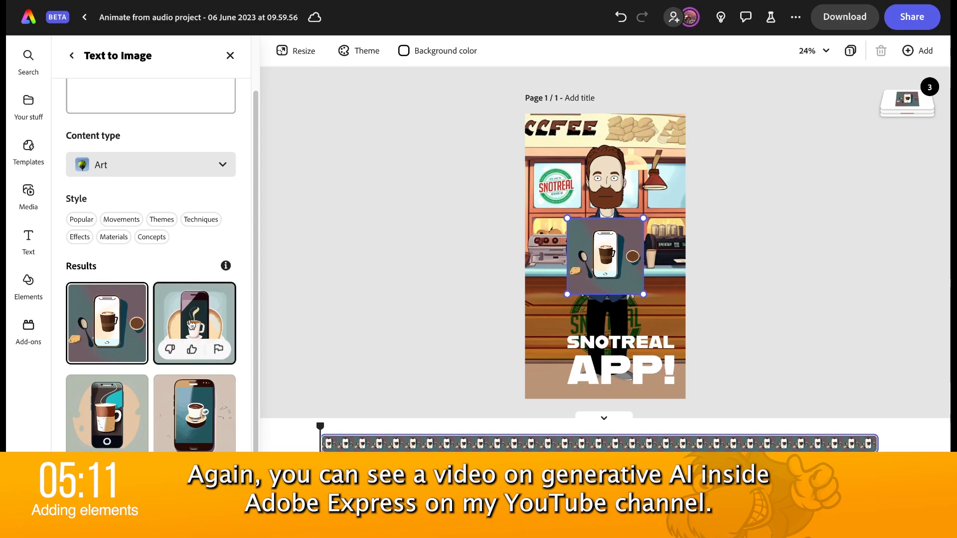
Replace the placed image with the generated result showing a teal-screen phone and white coffee cup on beige, then view the Techniques styles.
left_click(195, 425)
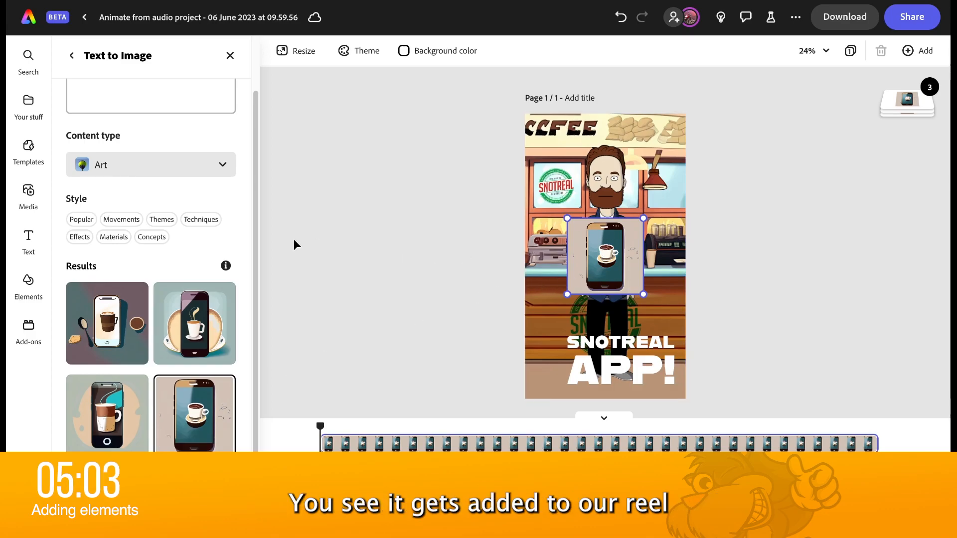
left_click(201, 220)
scroll(212, 220, "up", 2)
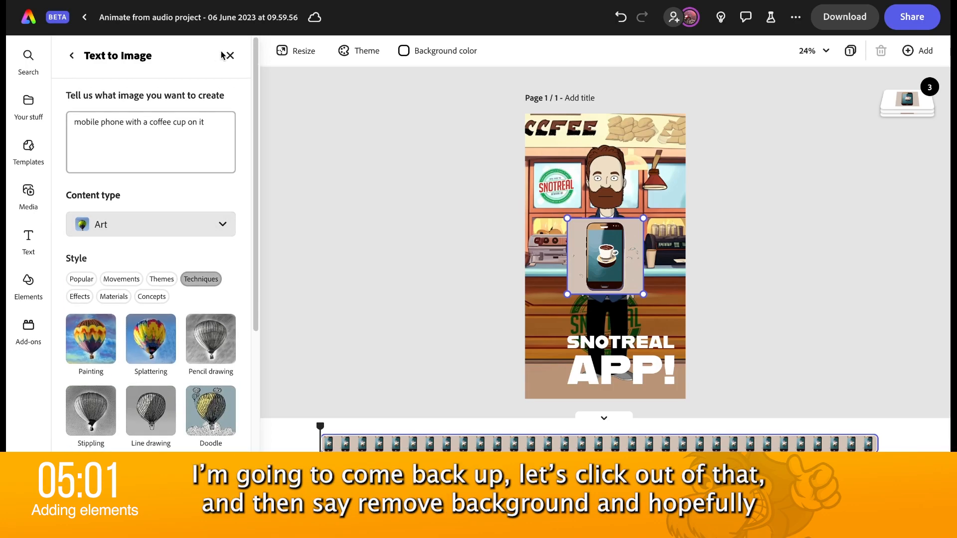
Remove the phone image's background, then shrink, tilt and place the phone beside the SNOTREAL APP! title.
left_click(230, 56)
left_click(180, 149)
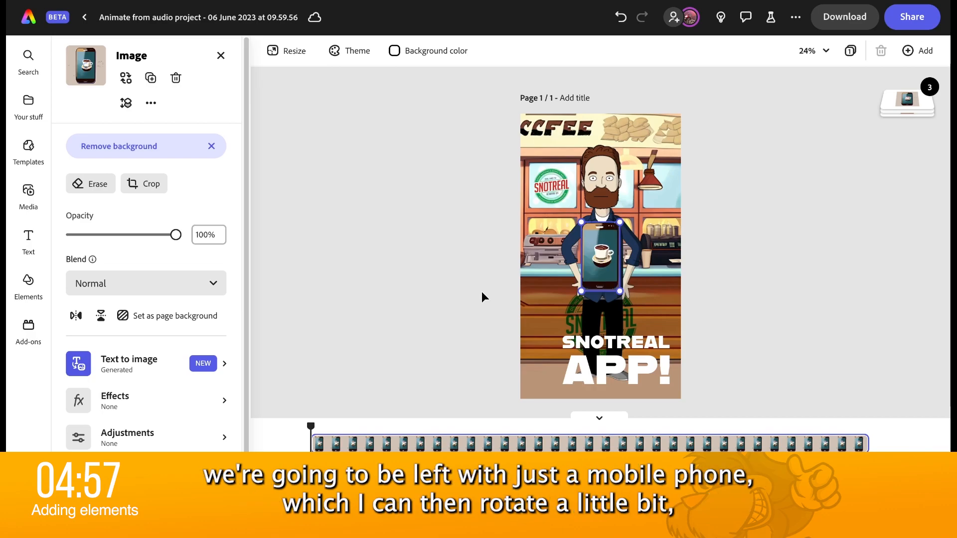
left_click_drag(626, 300, 557, 376)
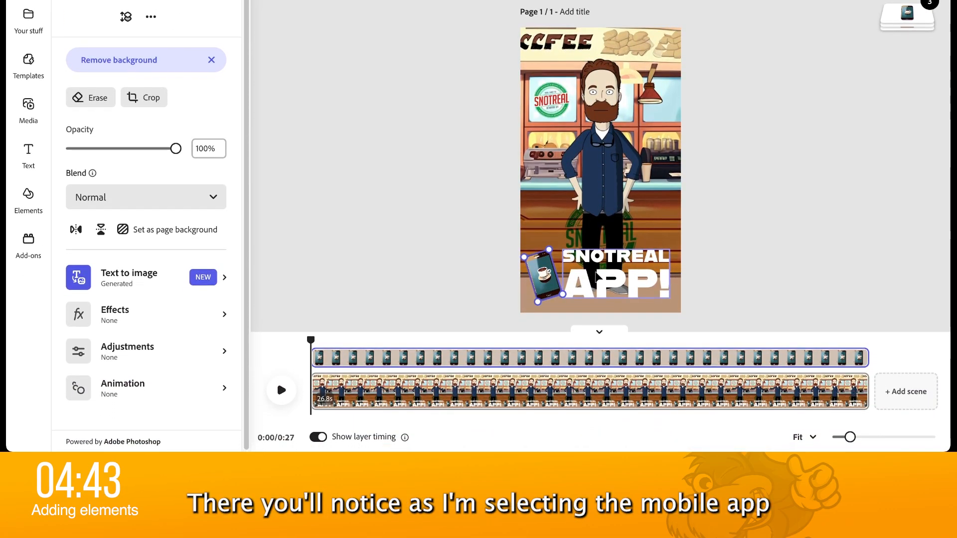
Play the reel to find the app introduction and trim the phone layer to start at 0:02.
left_click(596, 277)
left_click(545, 273)
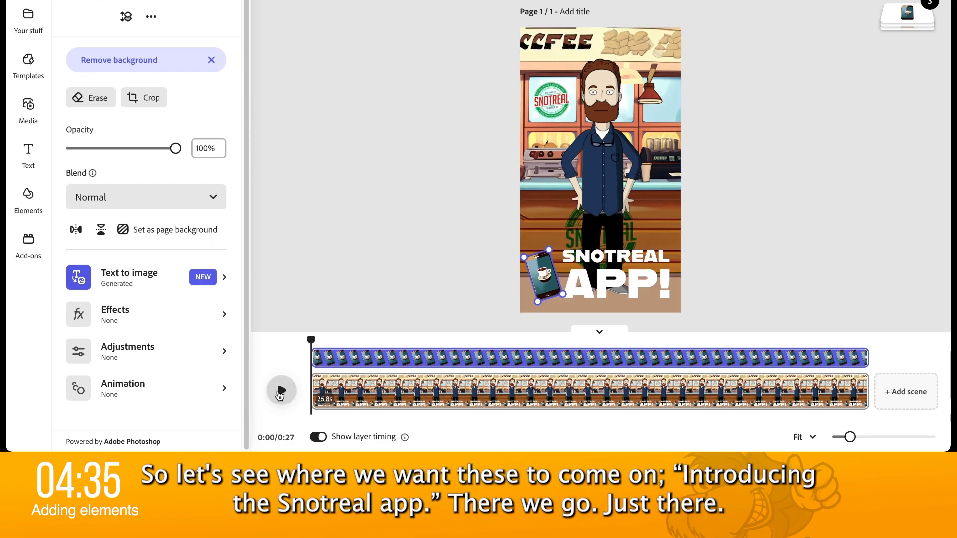
left_click(281, 391)
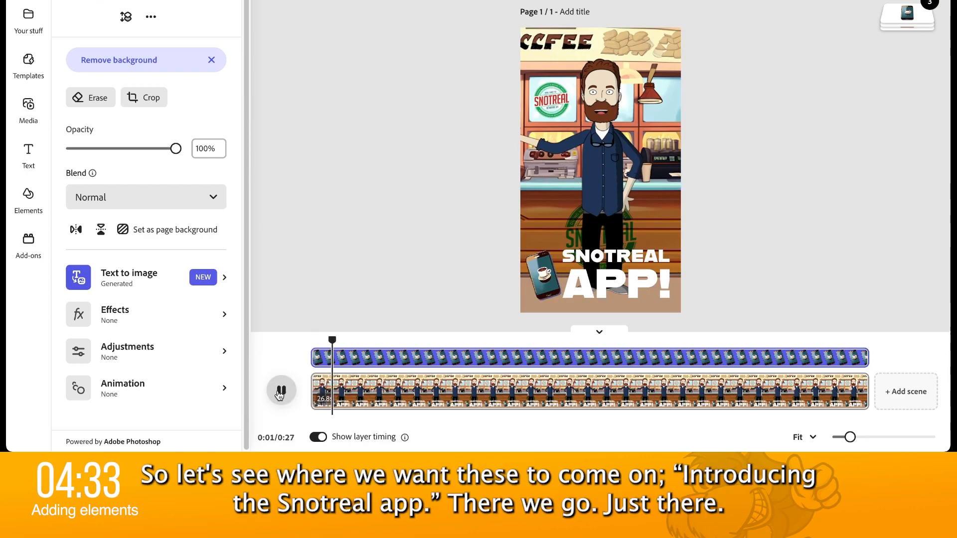
left_click(279, 394)
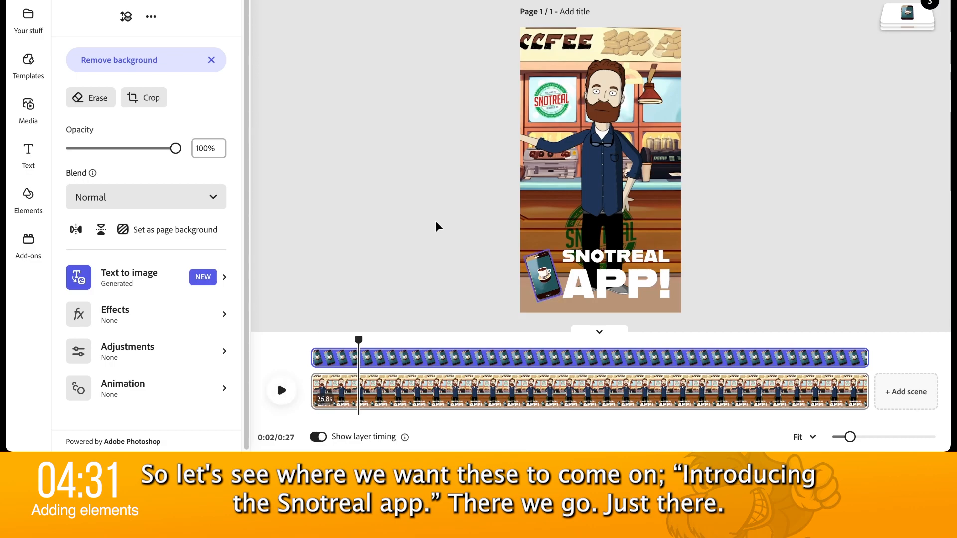
left_click_drag(317, 357, 360, 356)
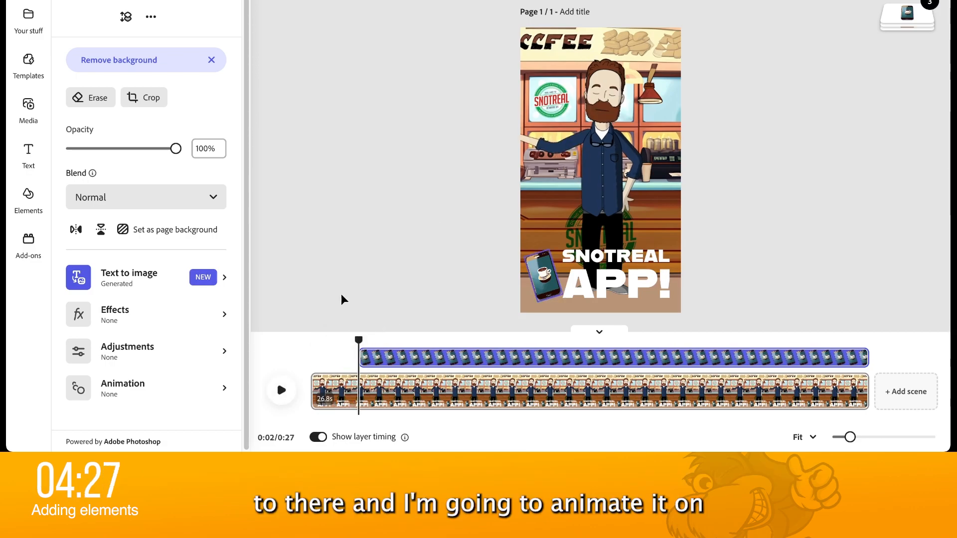
Animate the phone with a Slide entrance and a looping Wiggle.
left_click(122, 399)
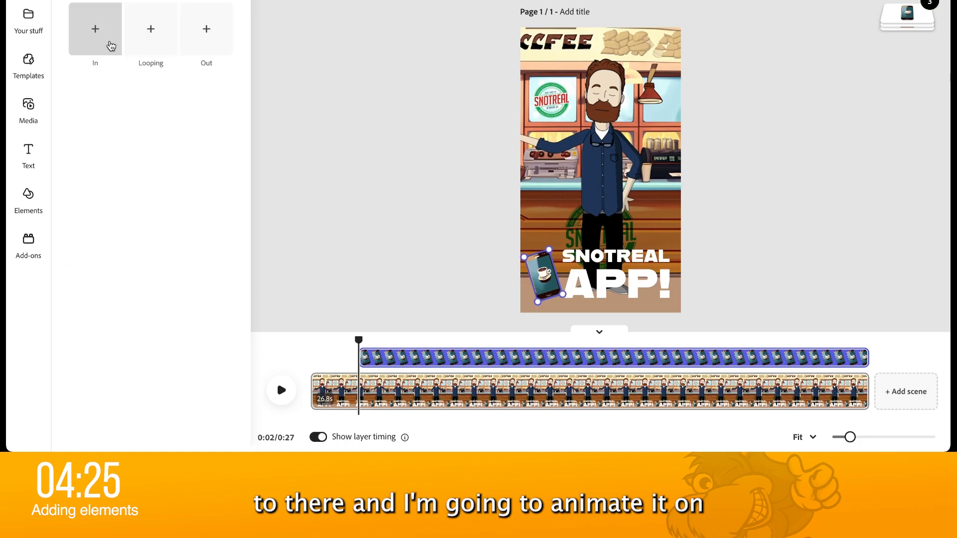
left_click(111, 45)
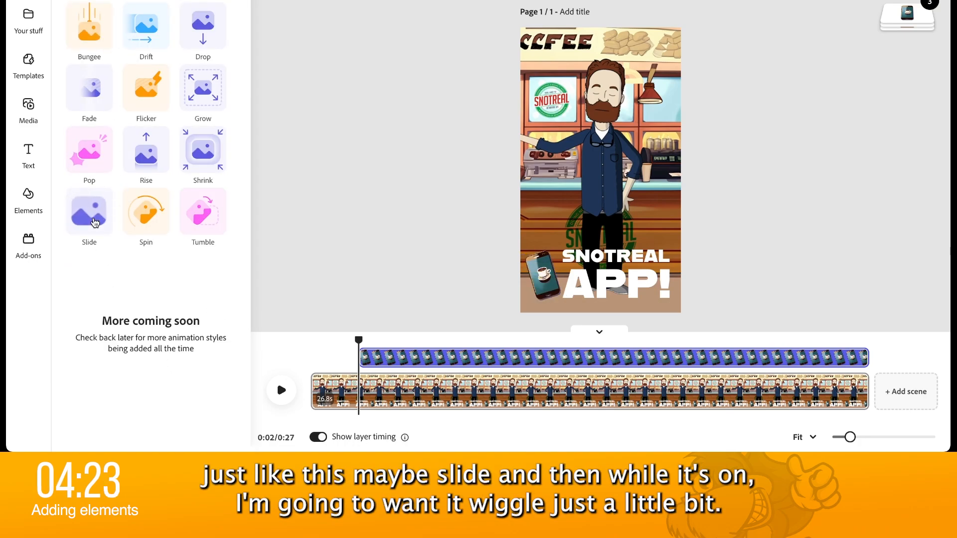
left_click(93, 219)
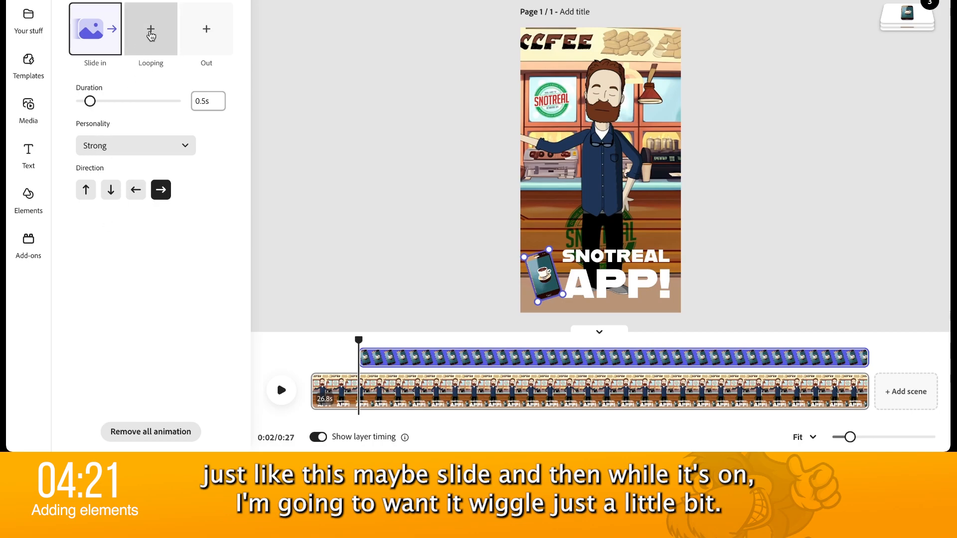
left_click(151, 31)
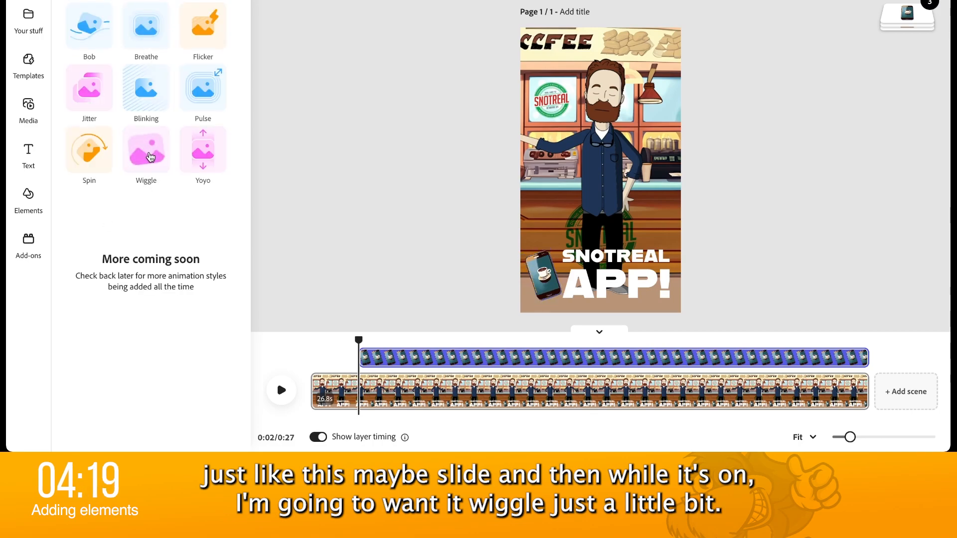
left_click(150, 157)
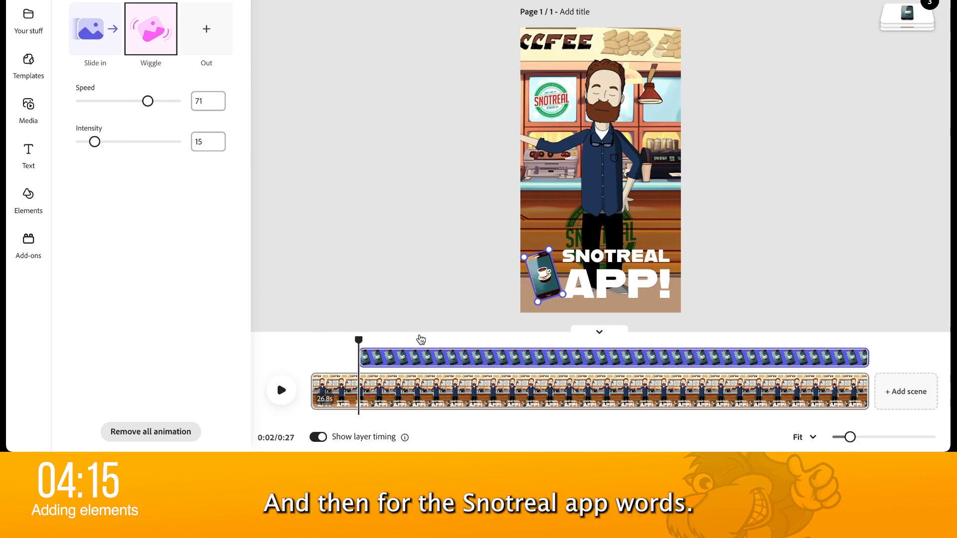
Give the SNOTREAL APP! title a Drift entrance animation with an upward direction.
left_click(605, 290)
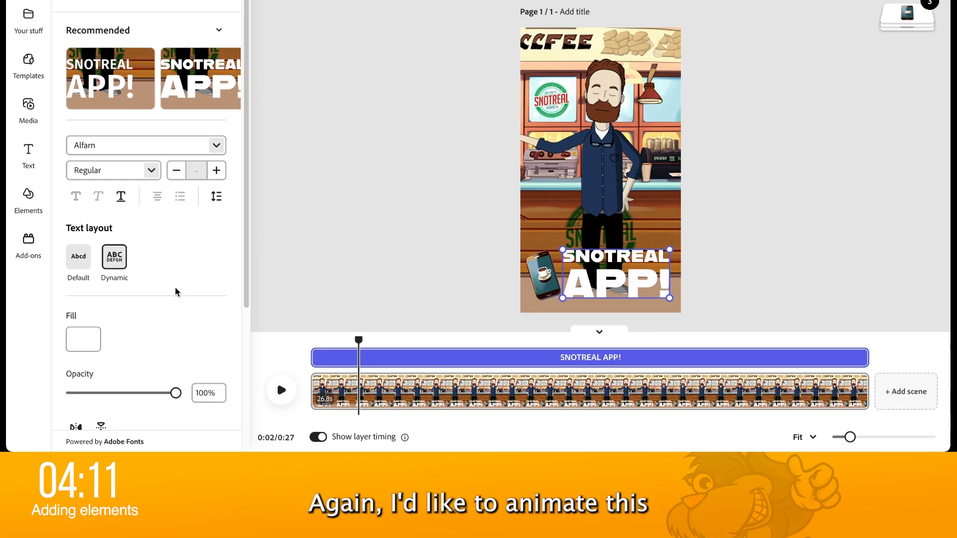
scroll(175, 289, "down", 4)
left_click(122, 392)
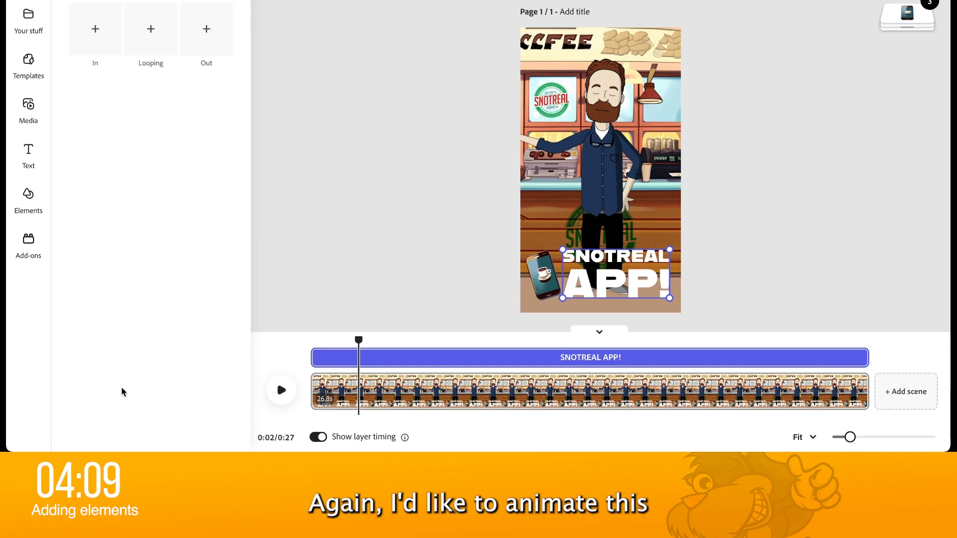
left_click(95, 38)
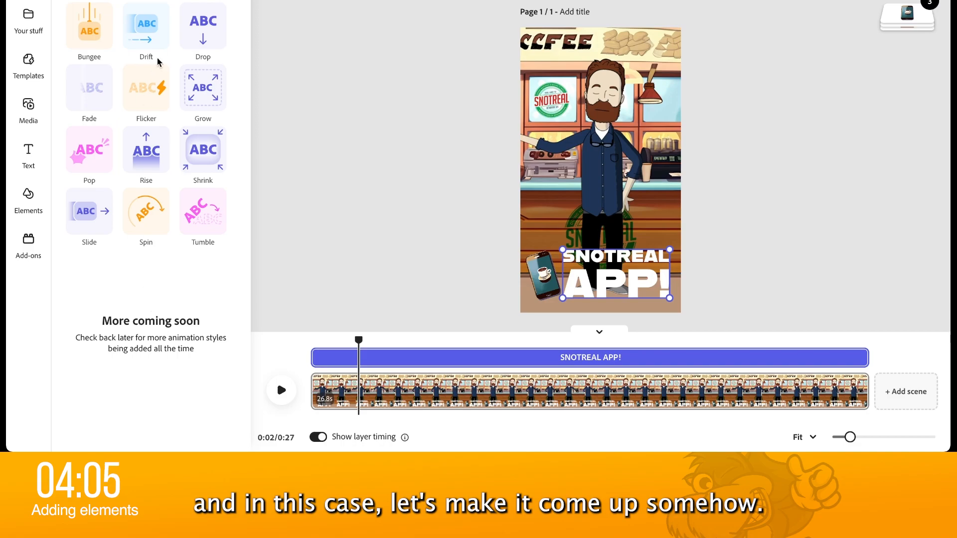
left_click(147, 28)
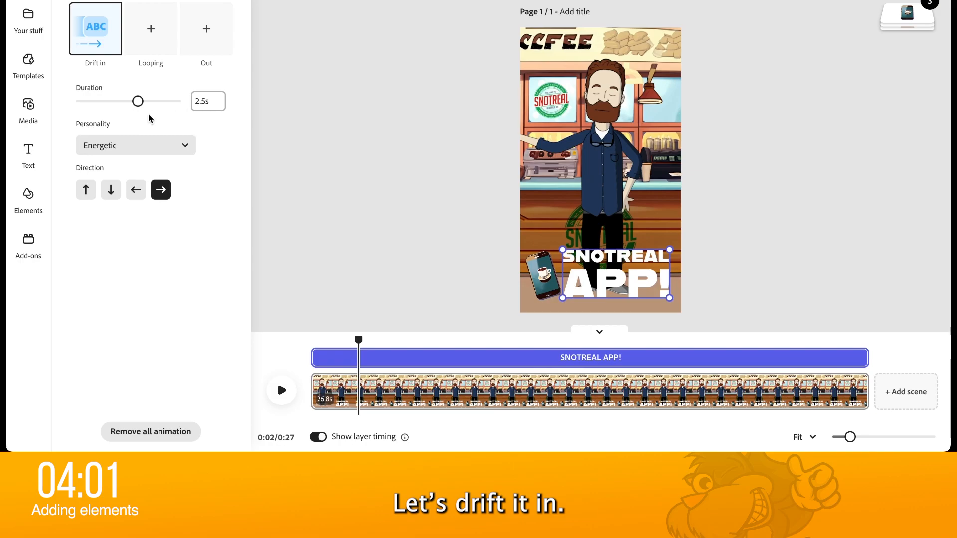
left_click(90, 193)
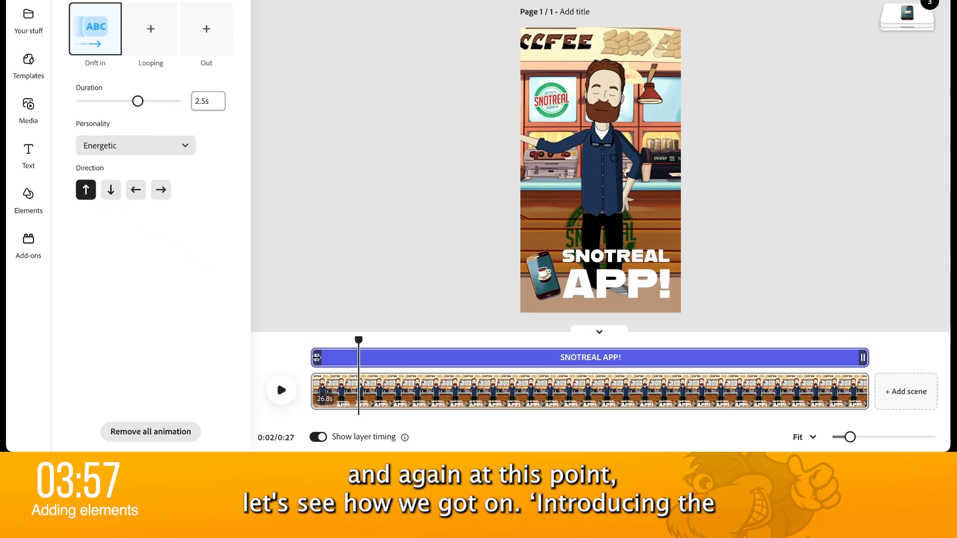
Trim the title layer to start at 0:02 and preview the animated title and phone.
left_click_drag(316, 357, 361, 359)
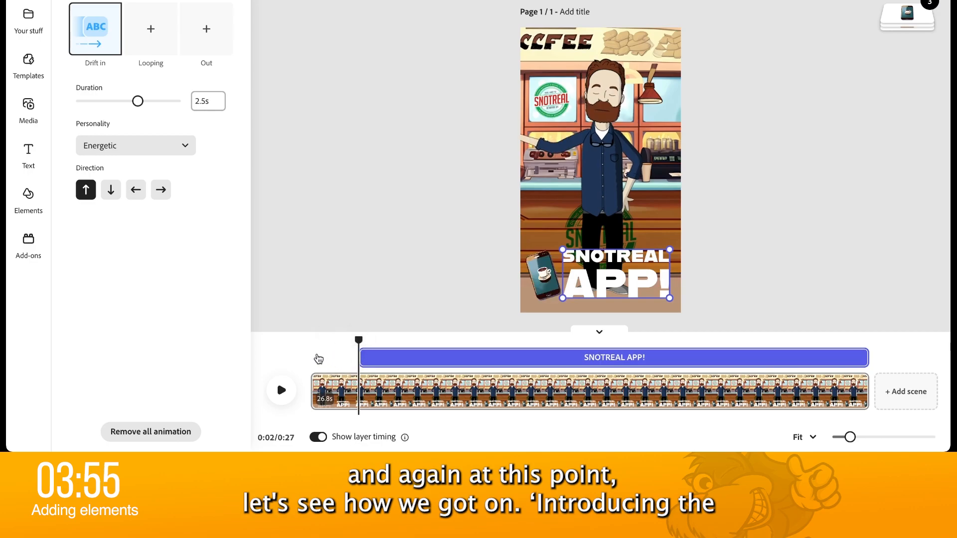
left_click(311, 352)
left_click(282, 392)
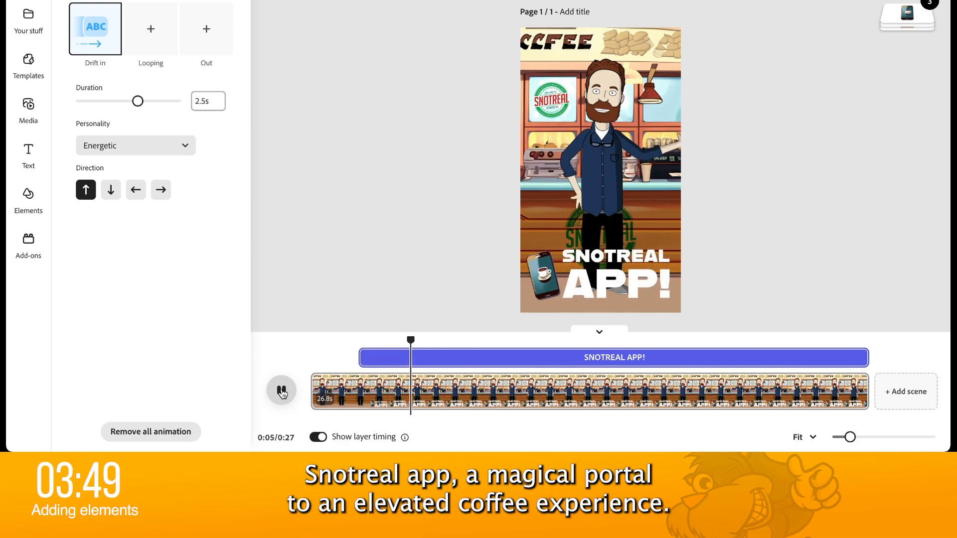
left_click(282, 391)
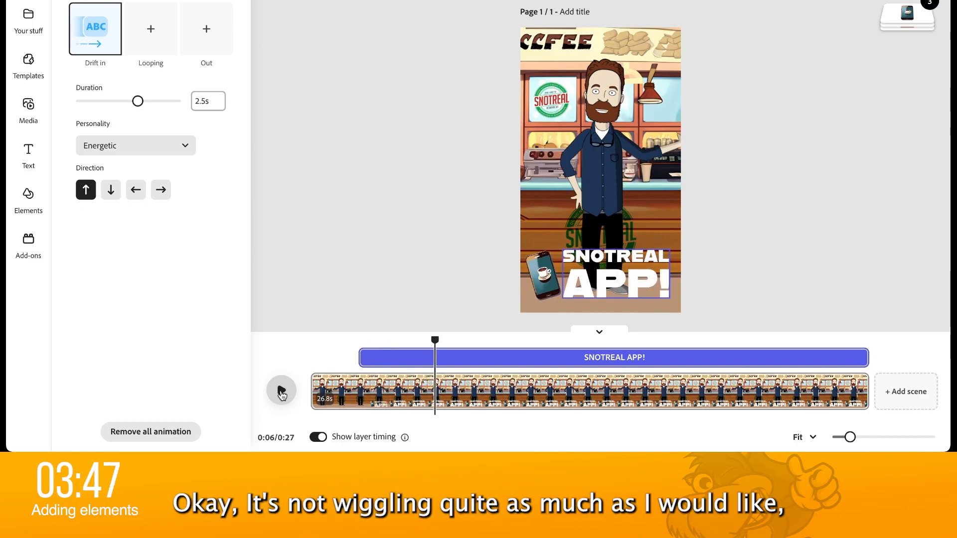
Review the speed and intensity settings of the phone's Wiggle animation.
left_click(542, 284)
left_click(129, 396)
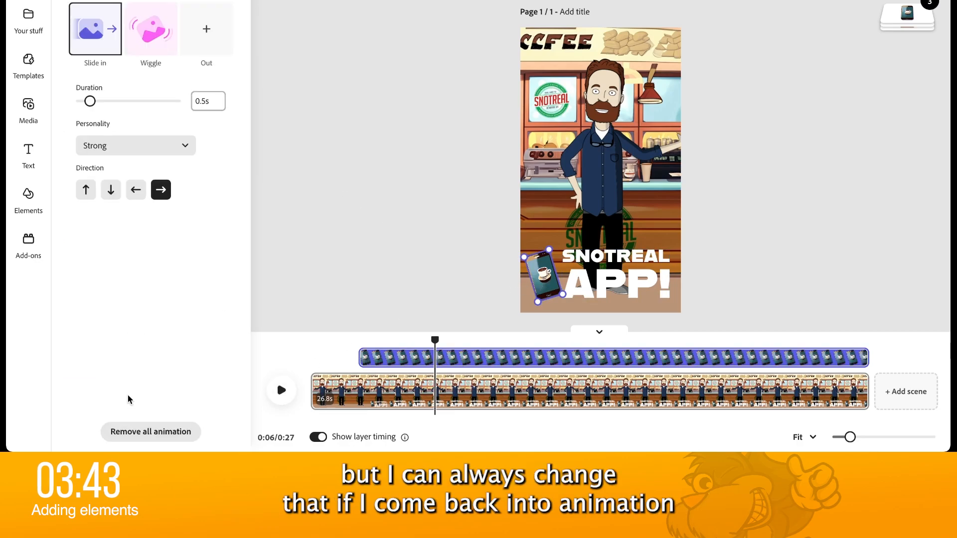
left_click(151, 30)
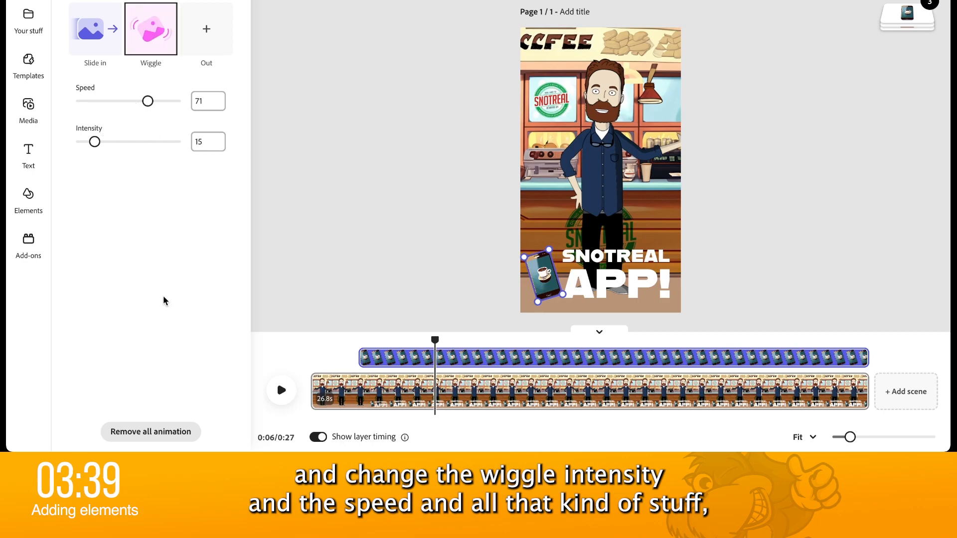
left_click(337, 324)
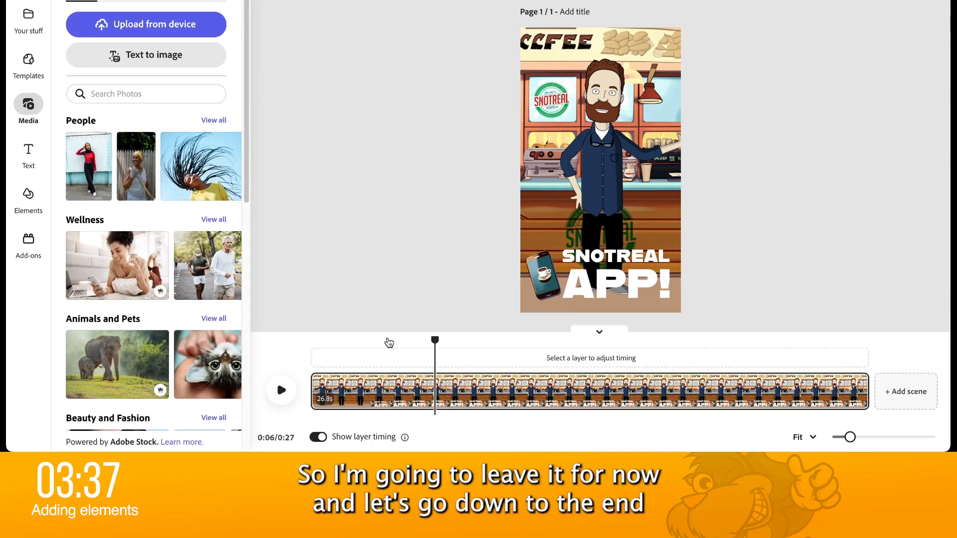
Find the moment before the closing phrase and trim the ends of the title and phone layers to 0:24.
left_click(585, 272)
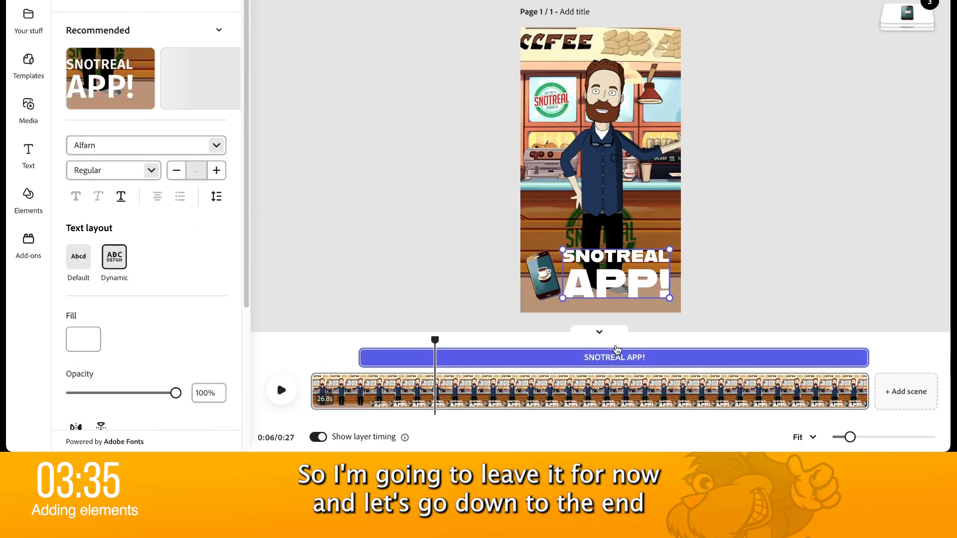
left_click(785, 341)
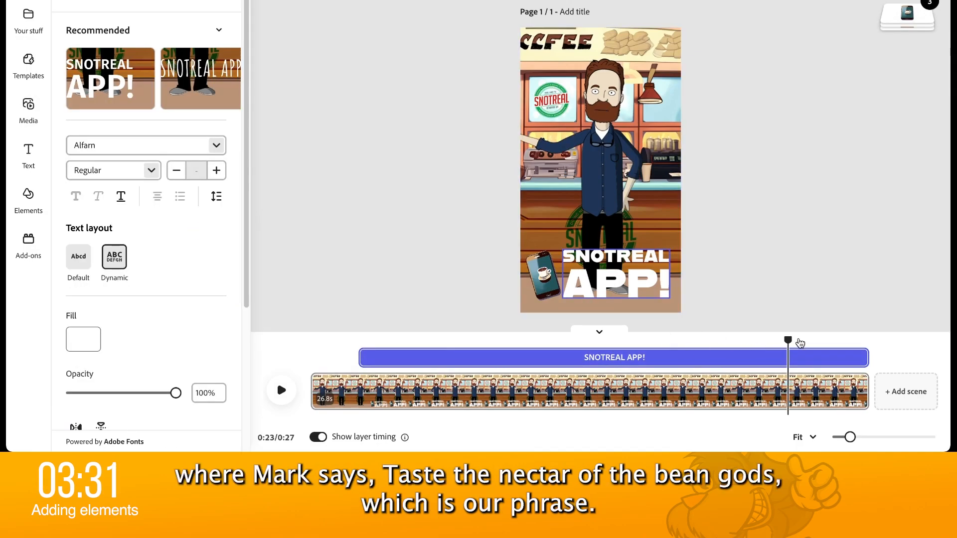
left_click_drag(787, 342, 779, 344)
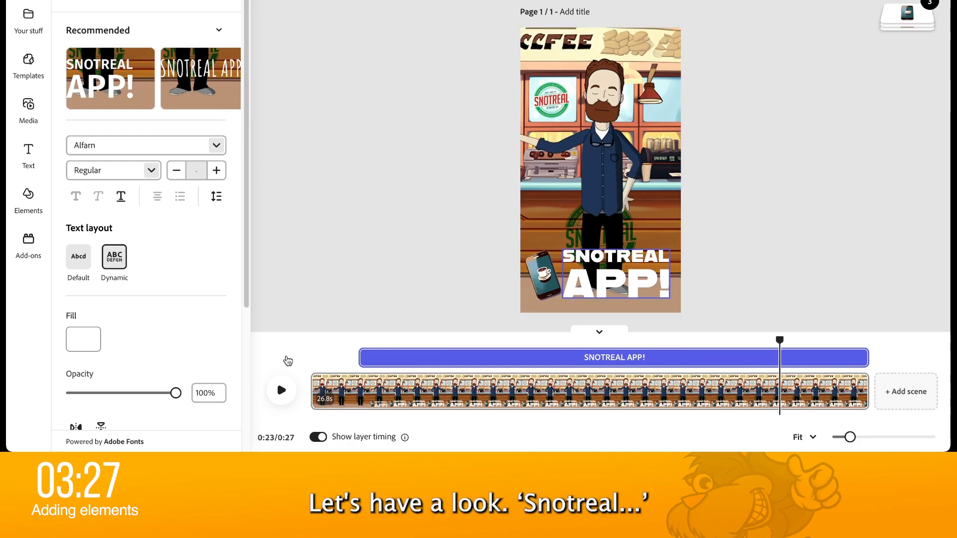
left_click(282, 391)
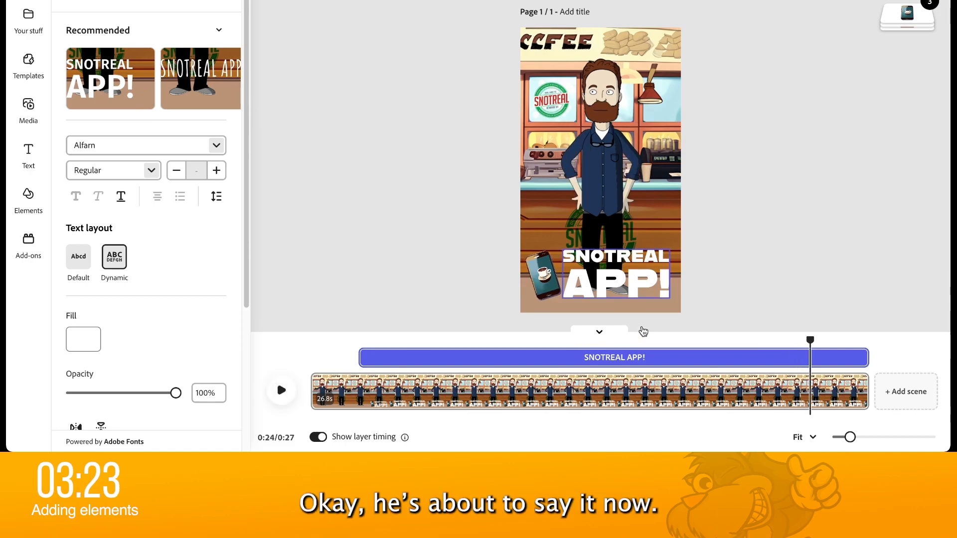
left_click_drag(862, 357, 808, 362)
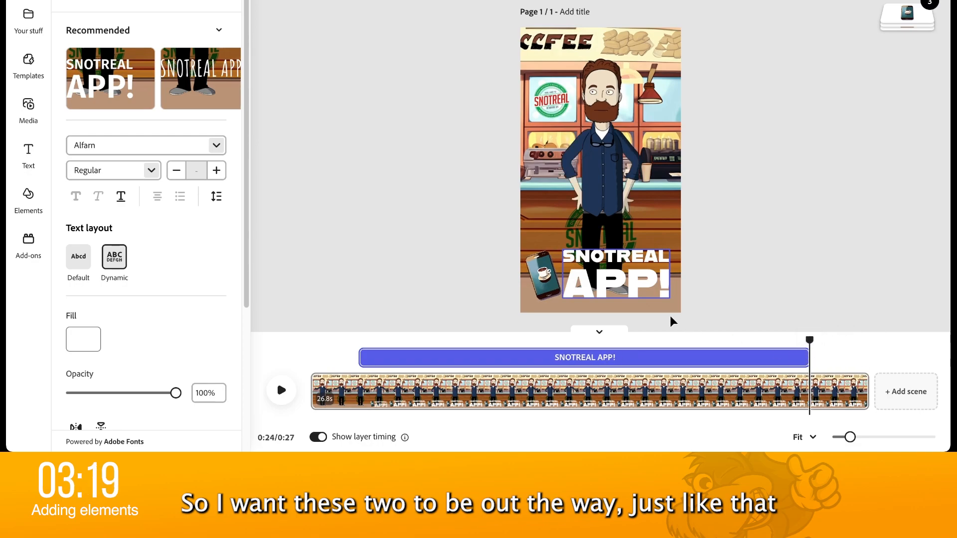
left_click(551, 281)
left_click_drag(866, 357, 808, 358)
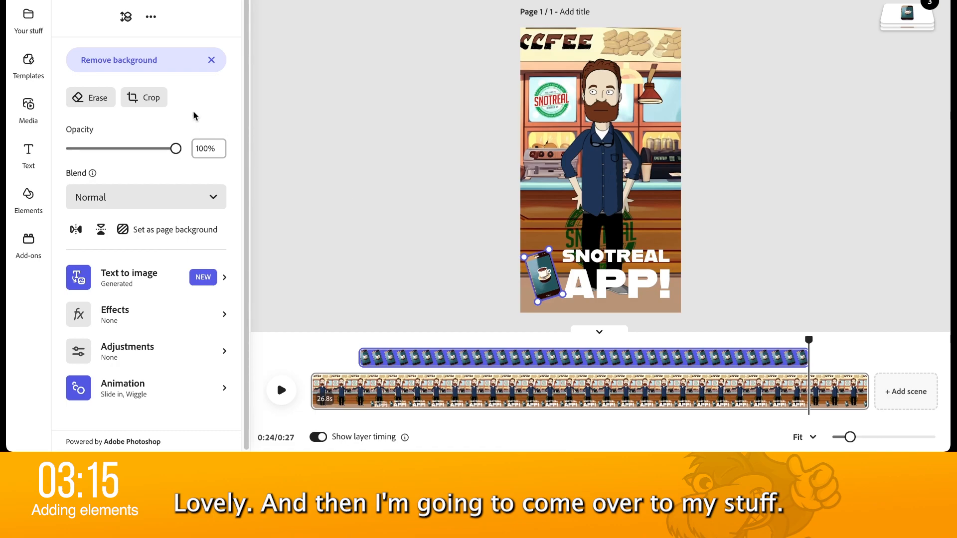
Add the white Taste the Nectar graphic from the library's Bean Gods Text group to the page.
left_click(29, 22)
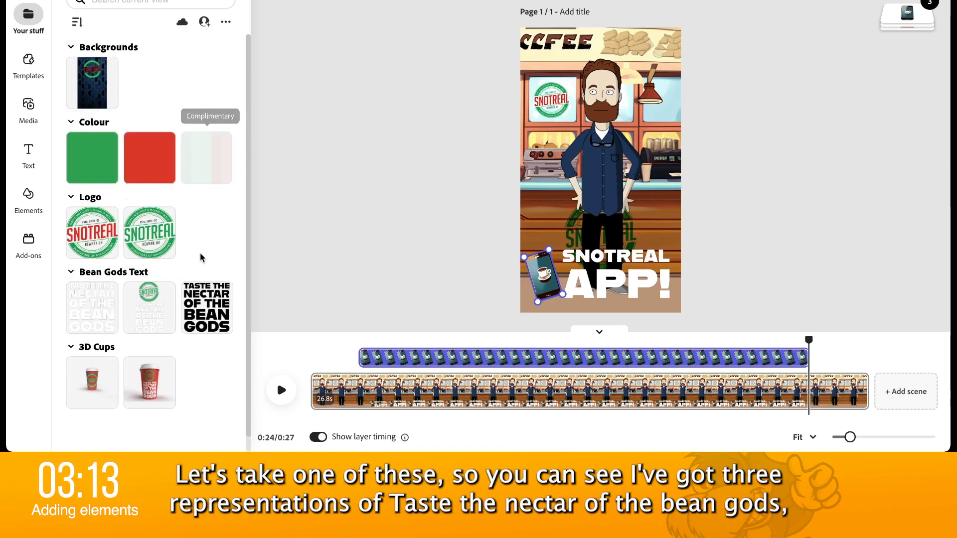
scroll(199, 254, "down", 1)
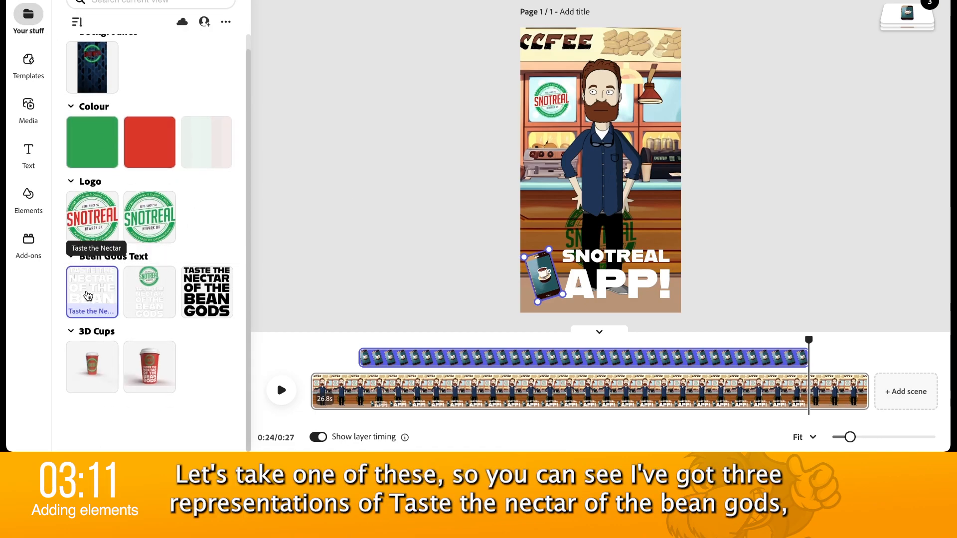
left_click(88, 296)
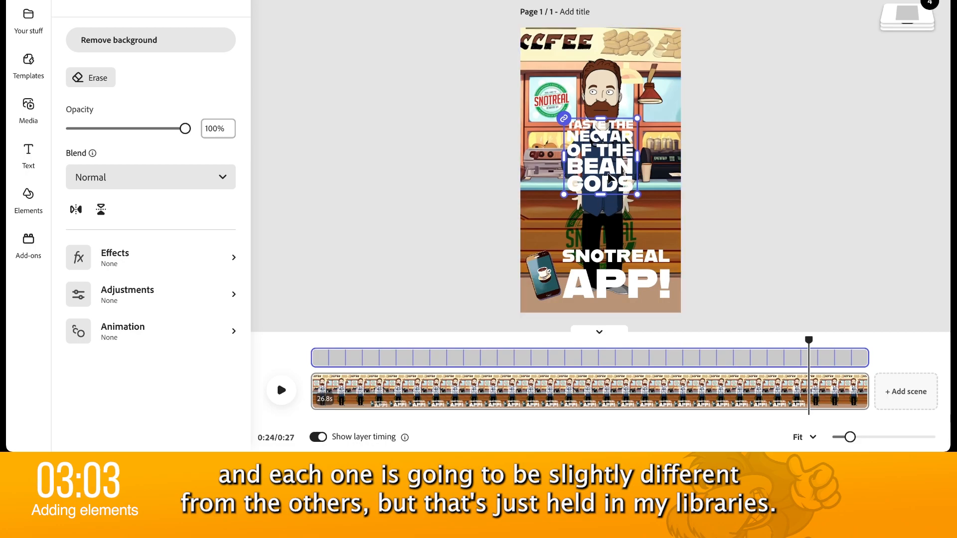
Enlarge the Taste the Nectar graphic to nearly the page width and center it over the lower half of the page.
left_click_drag(599, 160, 602, 258)
left_click_drag(637, 214, 672, 184)
left_click_drag(620, 218, 614, 226)
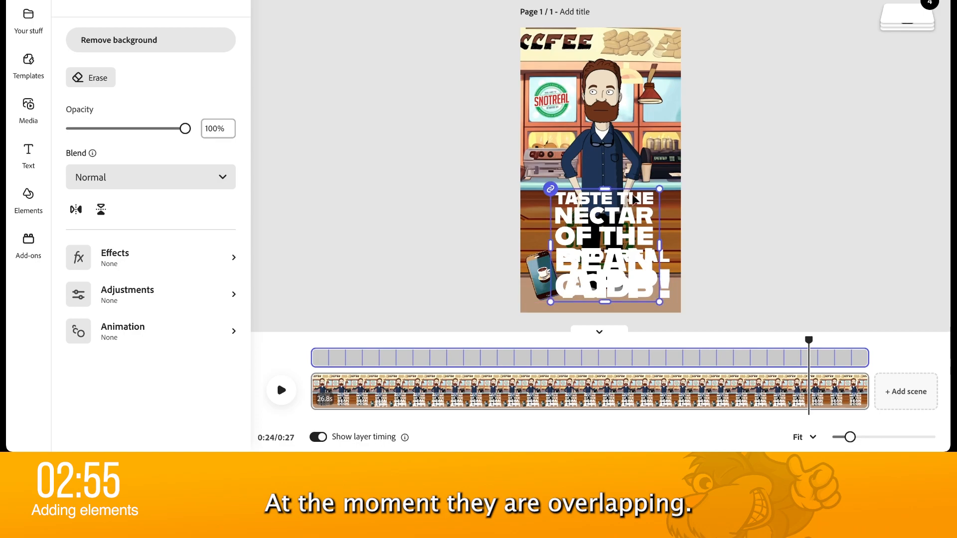
left_click_drag(660, 189, 690, 157)
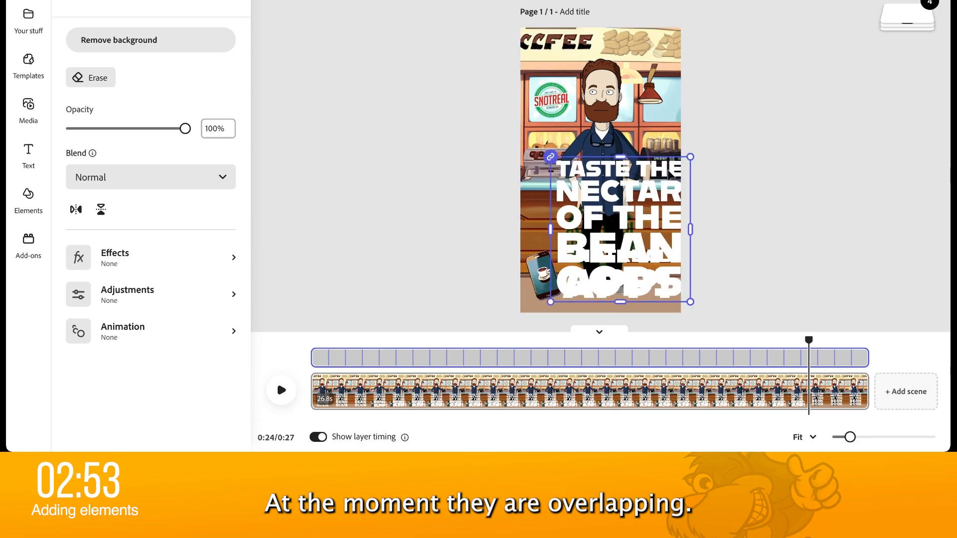
left_click_drag(646, 197, 625, 197)
Trim the Taste the Nectar layer to start at 0:24, right after the title and phone end.
left_click_drag(313, 357, 821, 360)
left_click(808, 357)
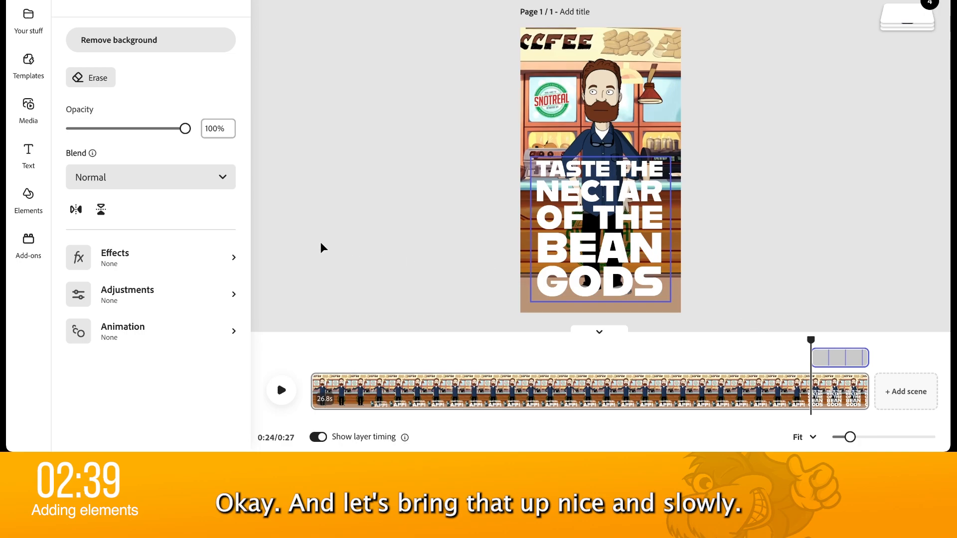
Apply a Drift in animation with an upward direction to the Taste the Nectar graphic.
left_click(142, 346)
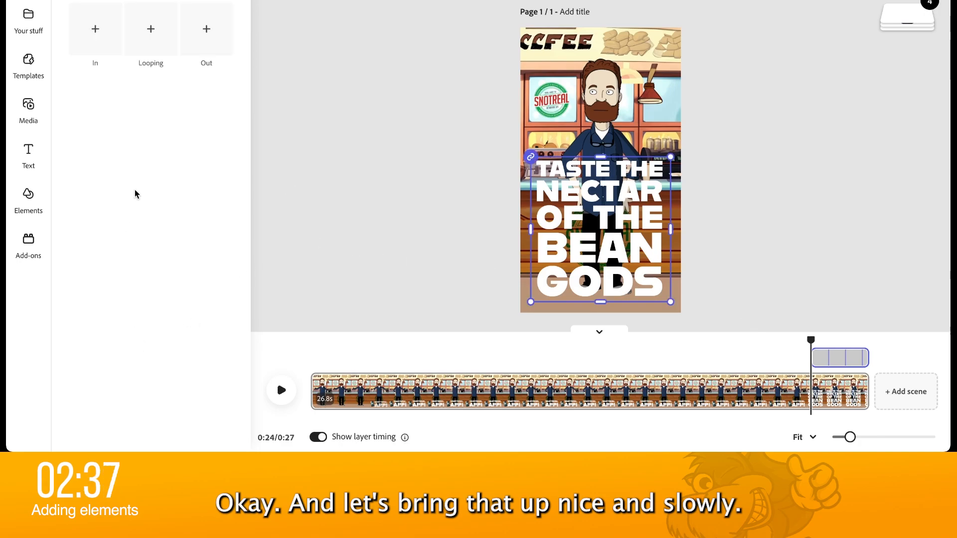
left_click(95, 29)
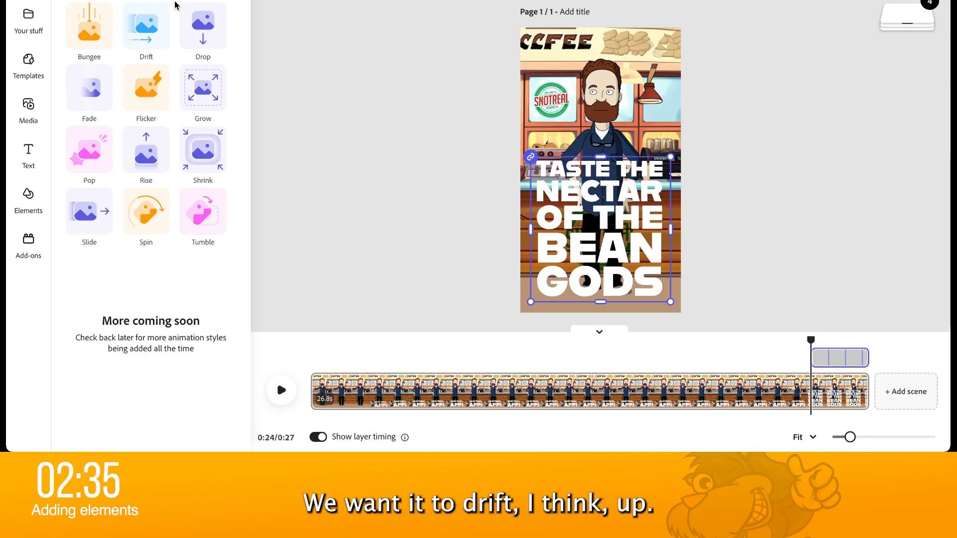
left_click(158, 31)
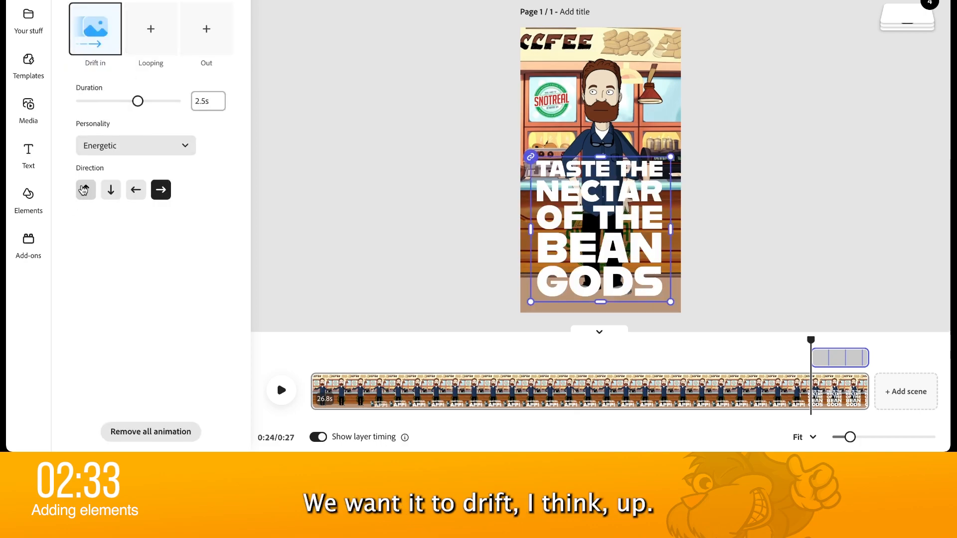
left_click(85, 190)
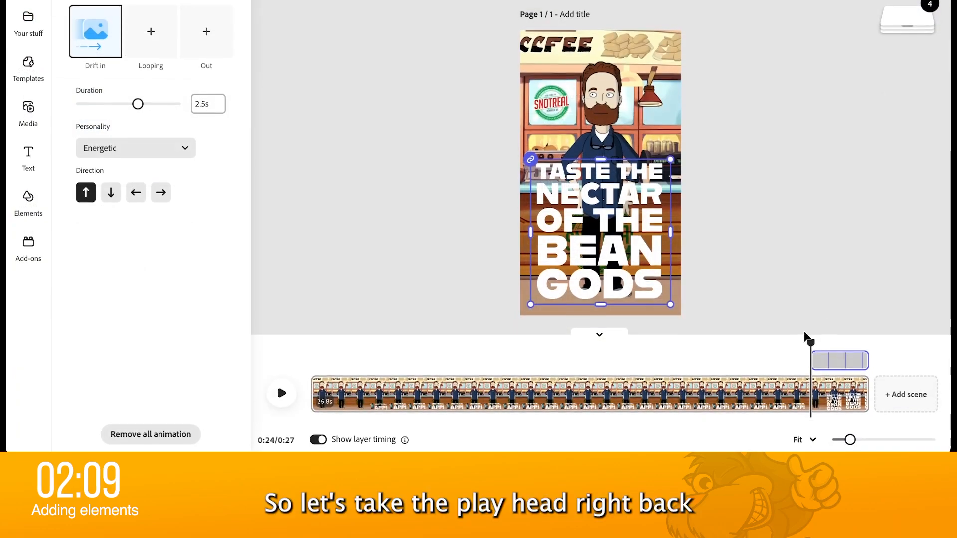
Add the Extreme Background mp3 from the Sounds and Music folder at 0:00 and set its volume to 4%.
left_click_drag(810, 342, 279, 312)
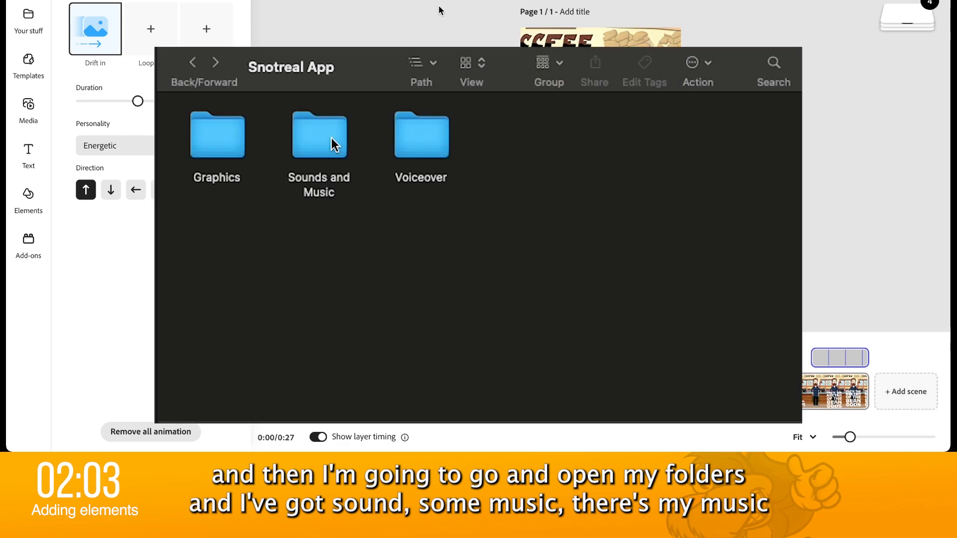
double_click(331, 139)
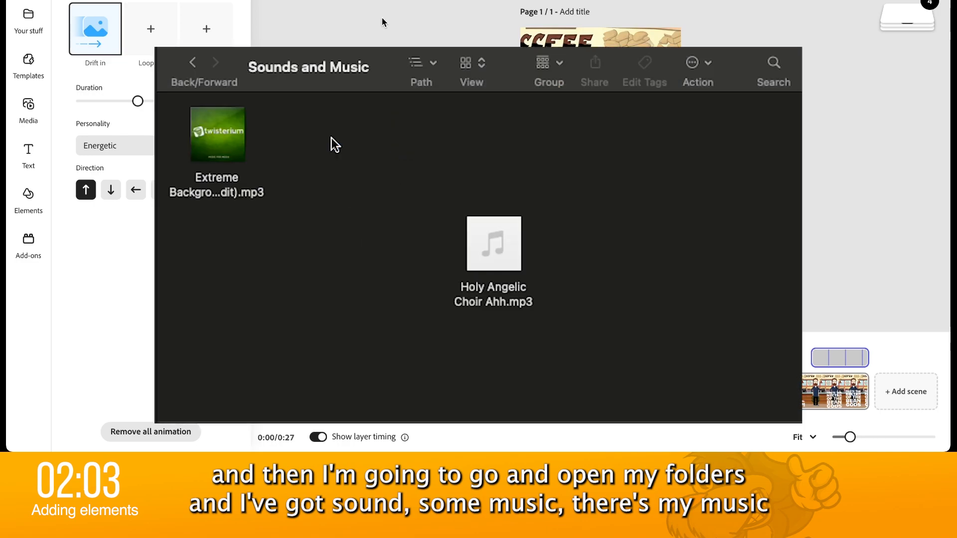
left_click_drag(237, 166, 400, 416)
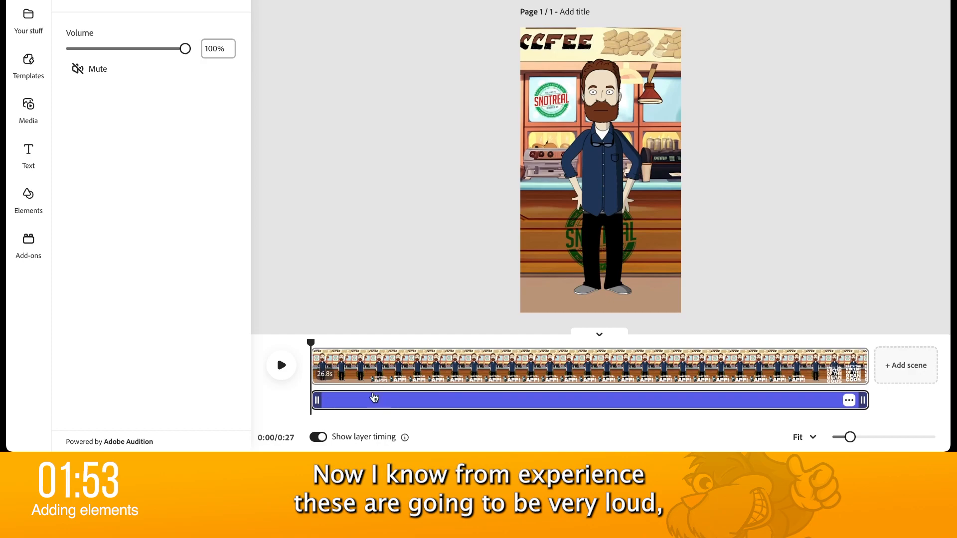
left_click_drag(134, 54, 76, 53)
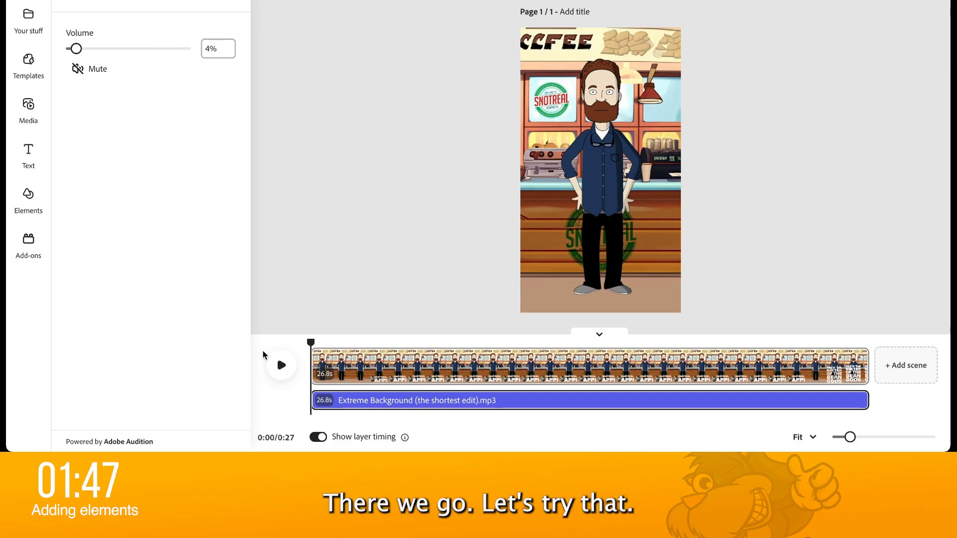
left_click(281, 367)
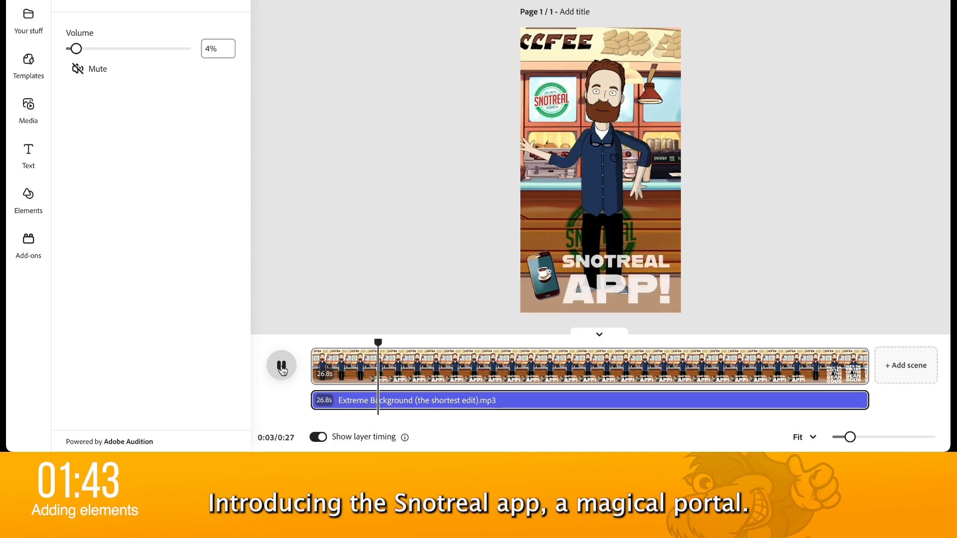
Trim the opening off the background music and slide it back to 0:00, shortening the track to 22.8 s.
mouse_move(319, 400)
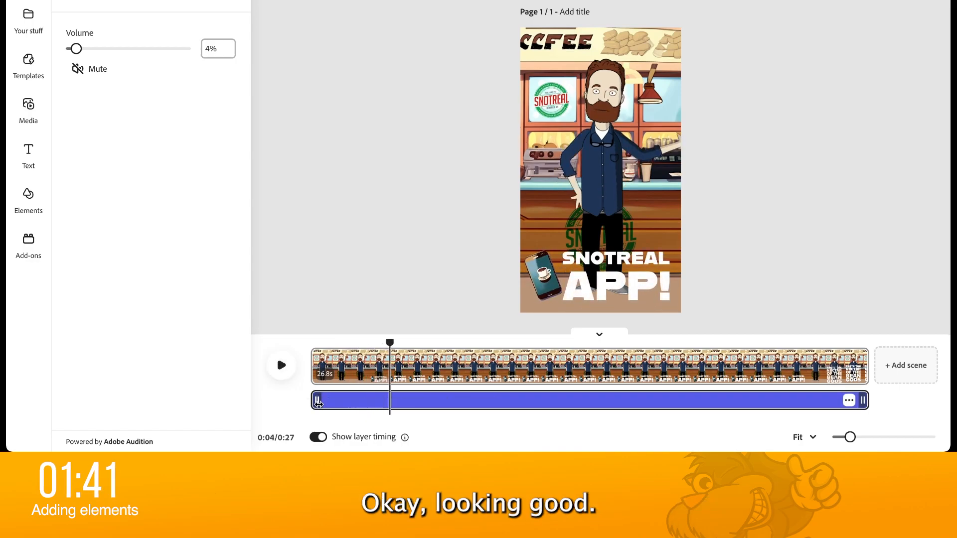
left_click_drag(316, 400, 350, 401)
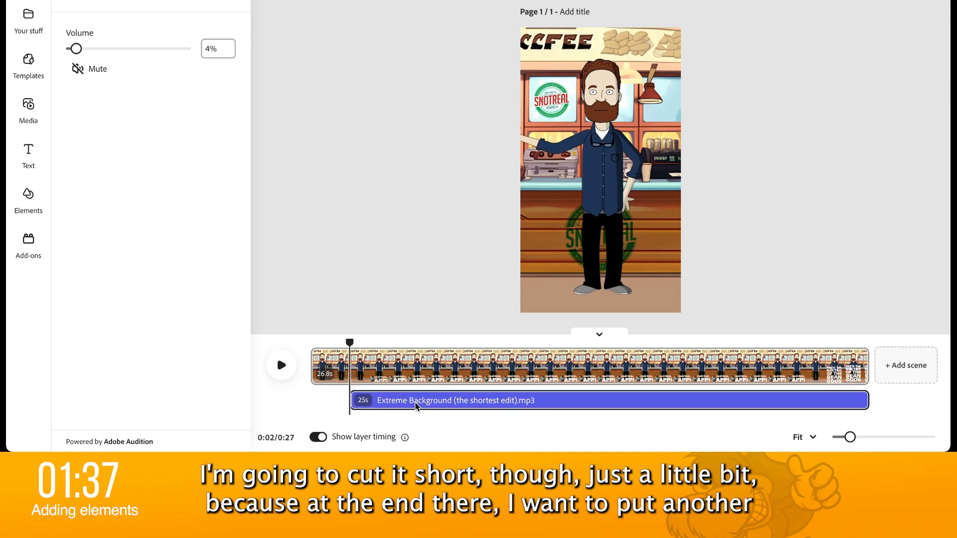
mouse_move(451, 404)
left_click_drag(450, 404, 417, 403)
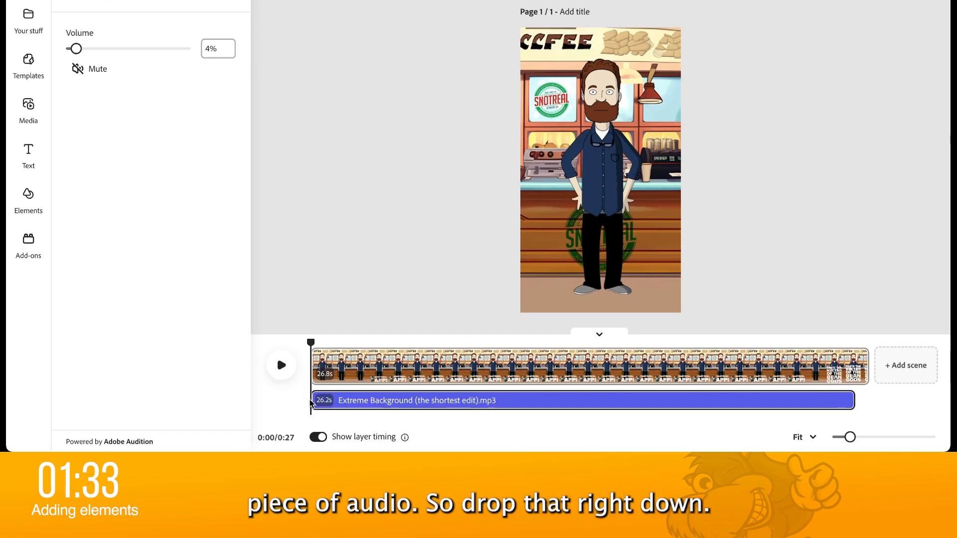
left_click_drag(315, 401, 361, 403)
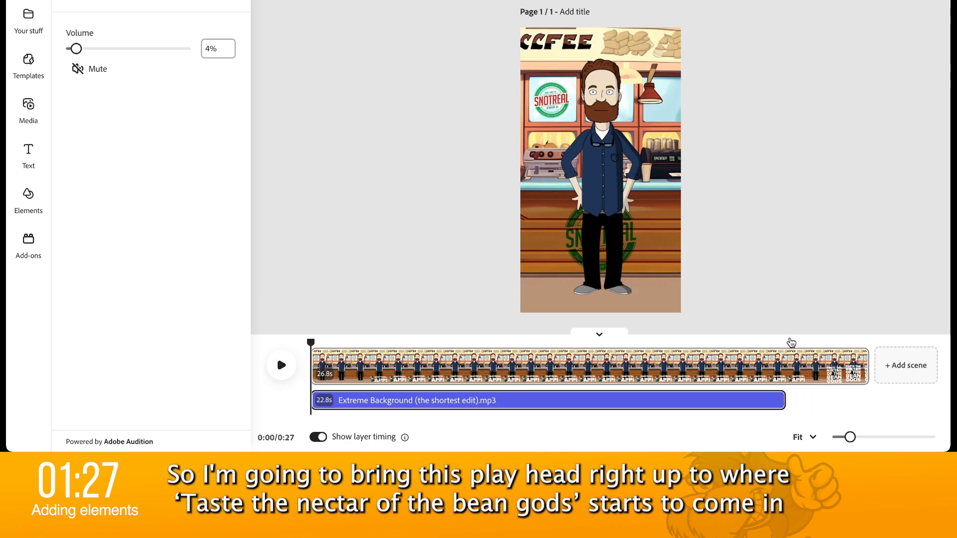
Shift the background music to end at 24.5 s, where Taste the Nectar comes in, and extend its start back to 0:00.
left_click(791, 341)
left_click_drag(801, 340, 820, 341)
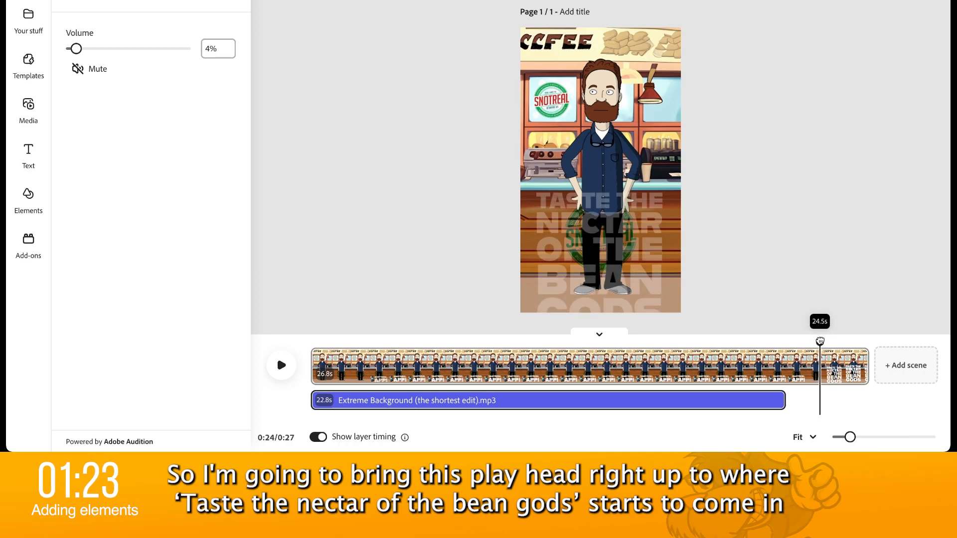
left_click_drag(663, 410, 698, 402)
left_click_drag(350, 400, 313, 400)
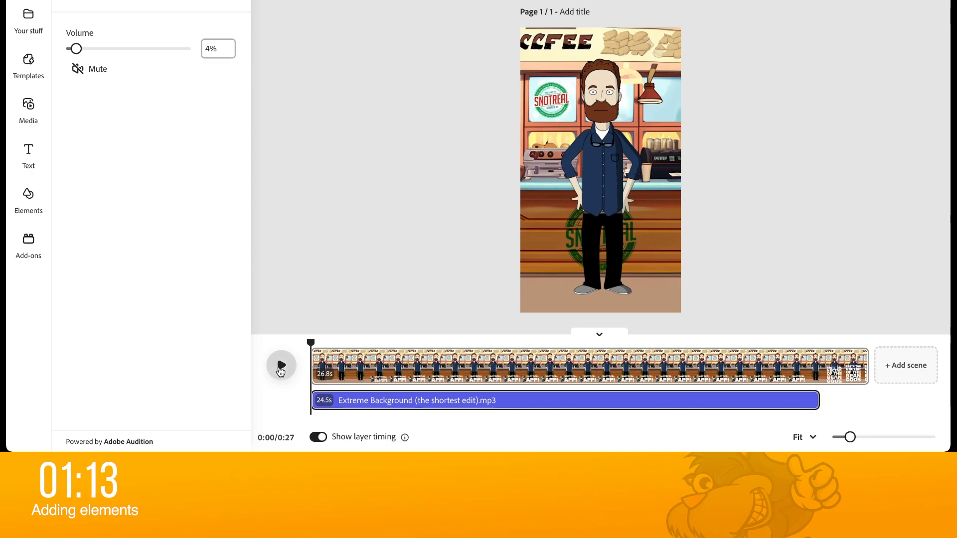
left_click(281, 369)
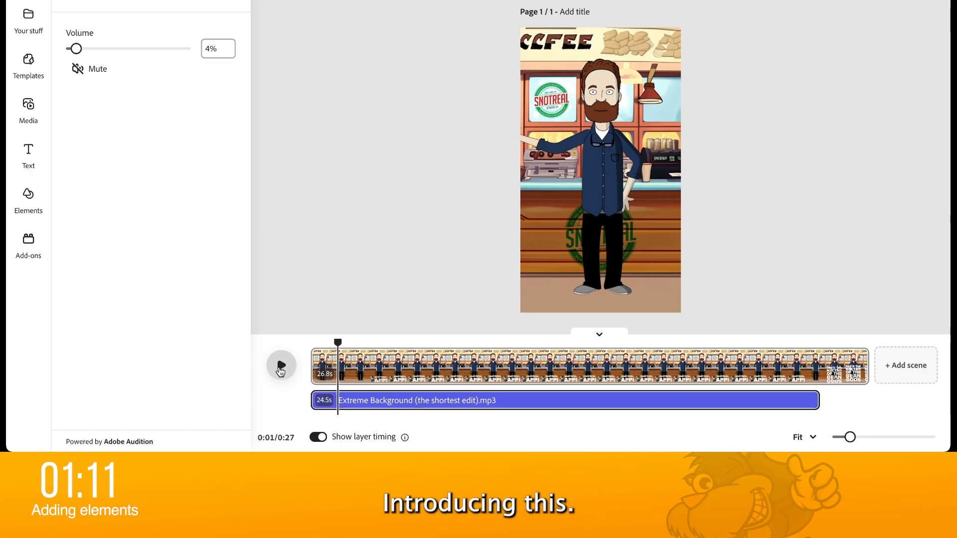
Add Holy Angelic Choir Ahh.mp3 to the timeline where the background music ends and set its volume to 6%.
left_click_drag(337, 341, 820, 374)
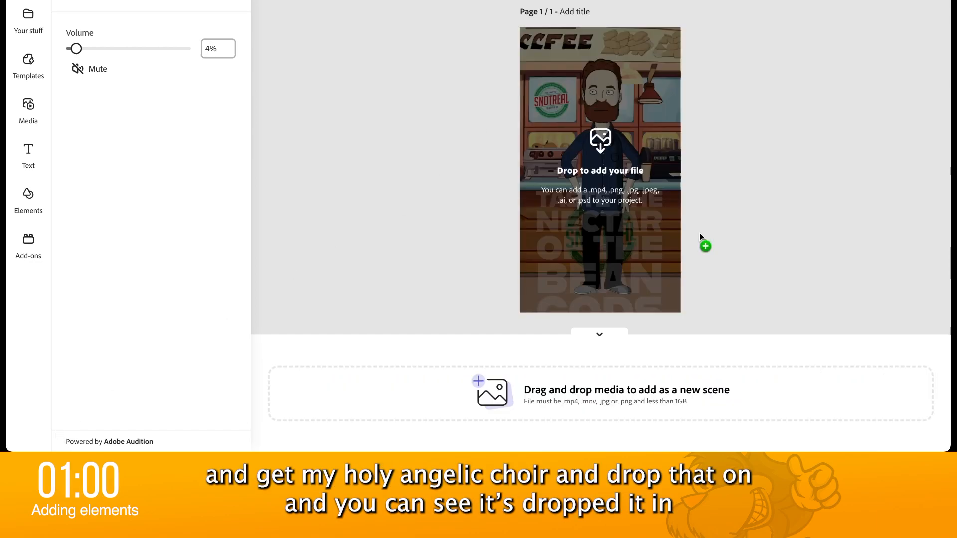
left_click_drag(699, 232, 793, 379)
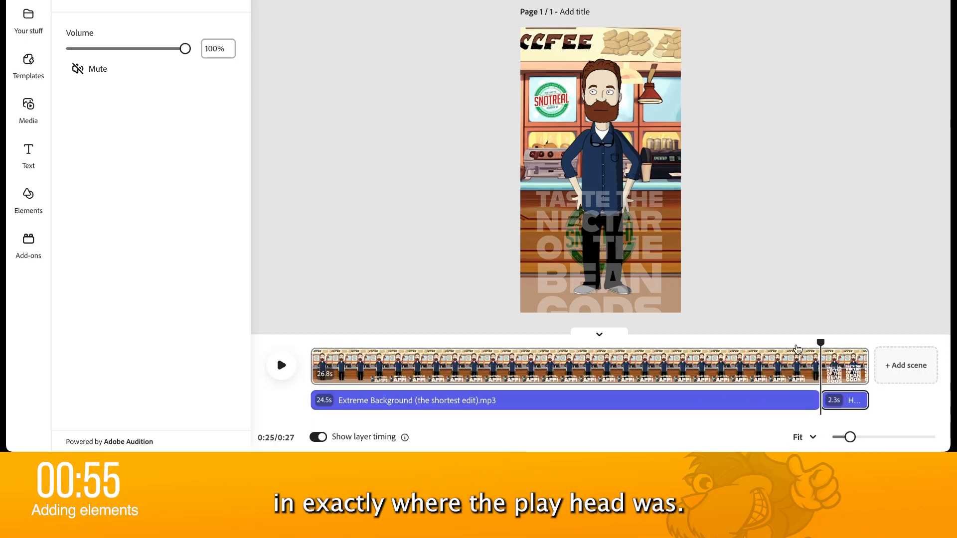
left_click(786, 341)
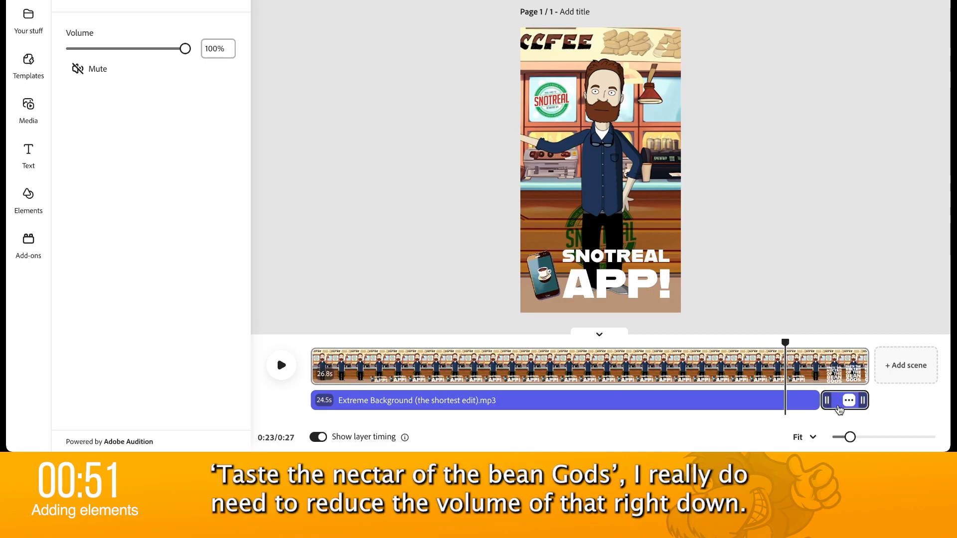
left_click(840, 408)
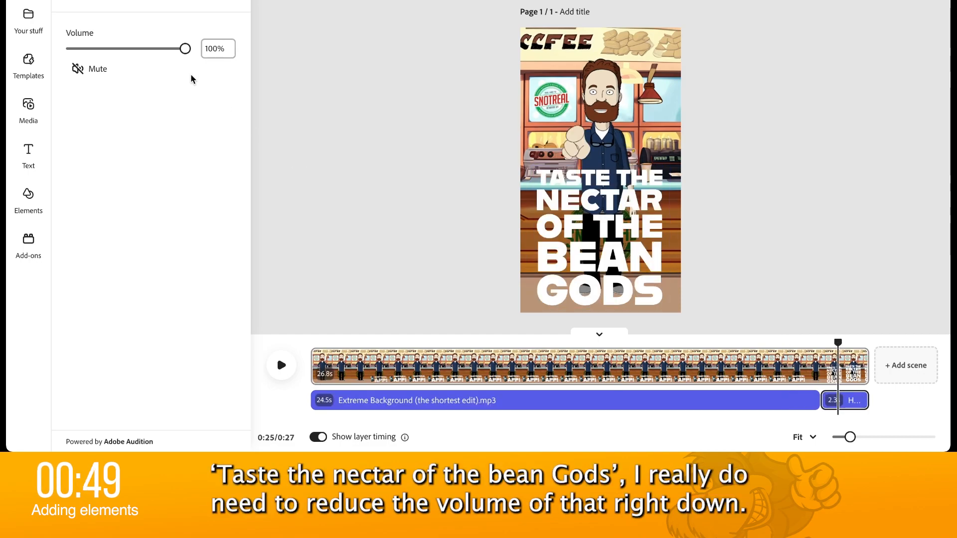
left_click_drag(184, 52, 75, 53)
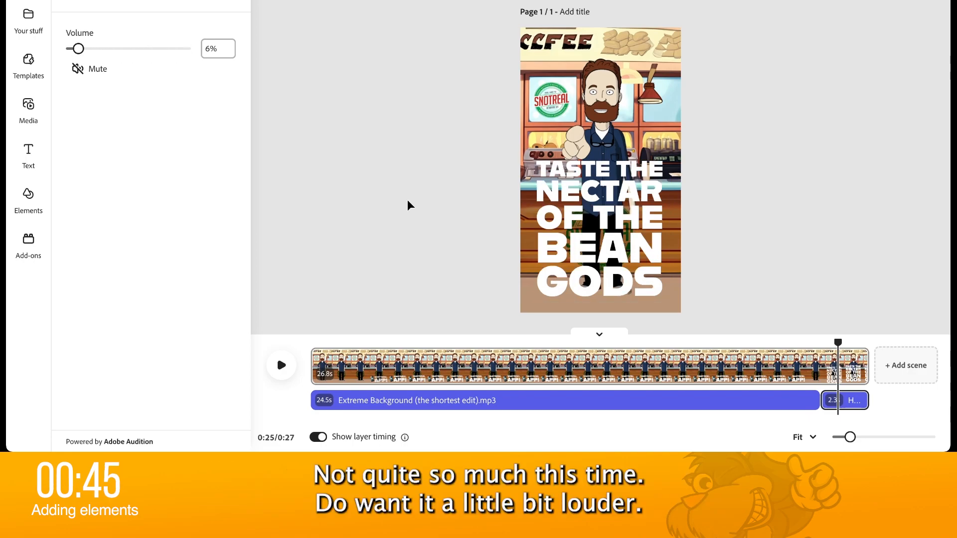
Play the closing section from 0:22, and play the whole reel through to check the sound balance.
left_click(767, 342)
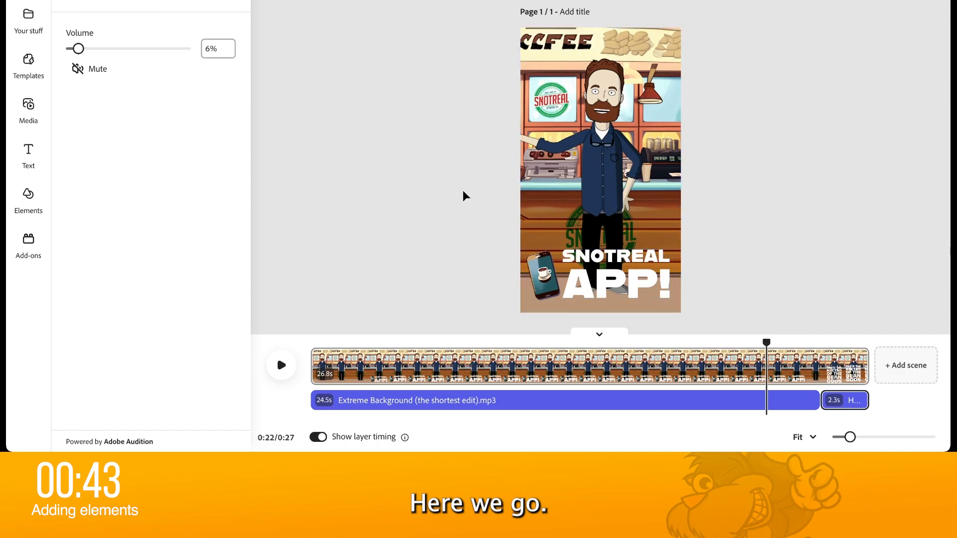
left_click(282, 366)
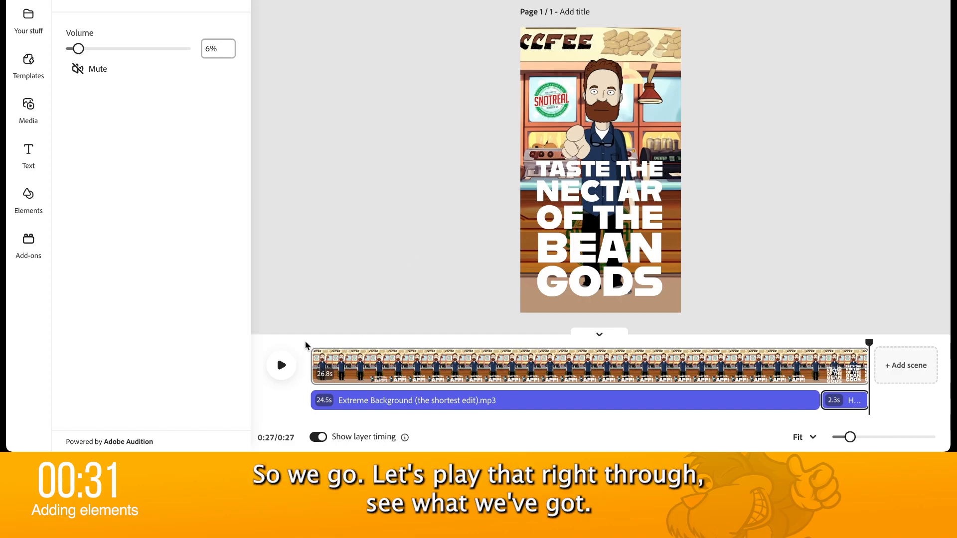
left_click(280, 369)
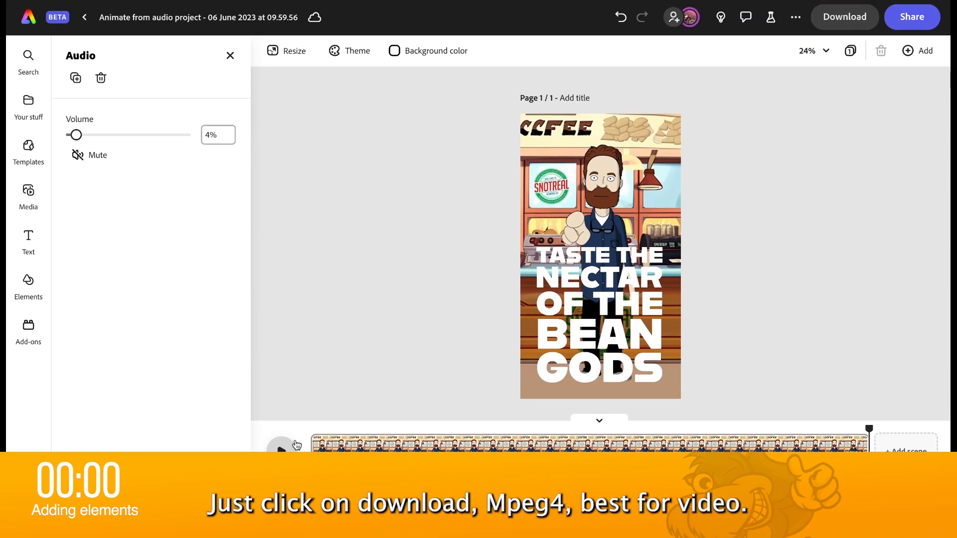
Set up the reel's download in MP4 (Best for videos) format at 1080 video resolution.
left_click(839, 18)
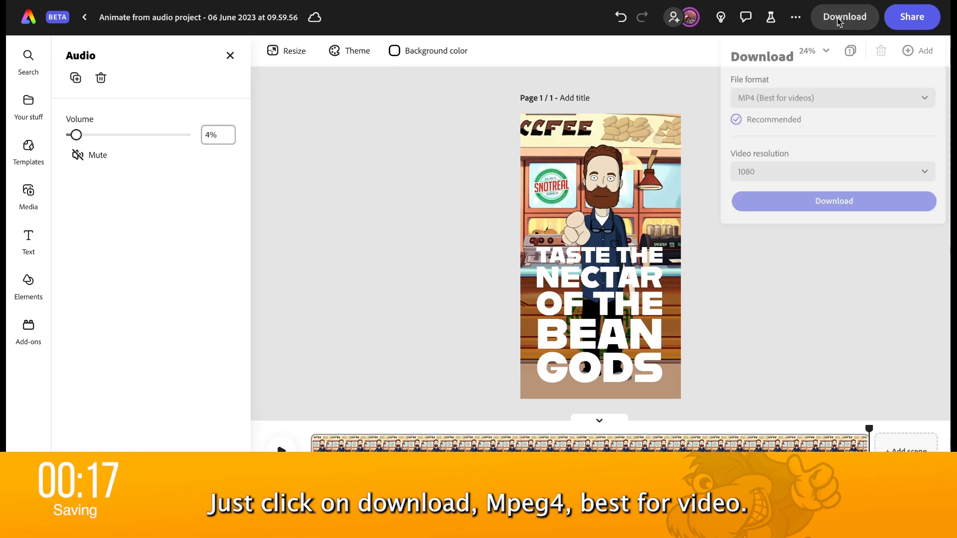
left_click(814, 100)
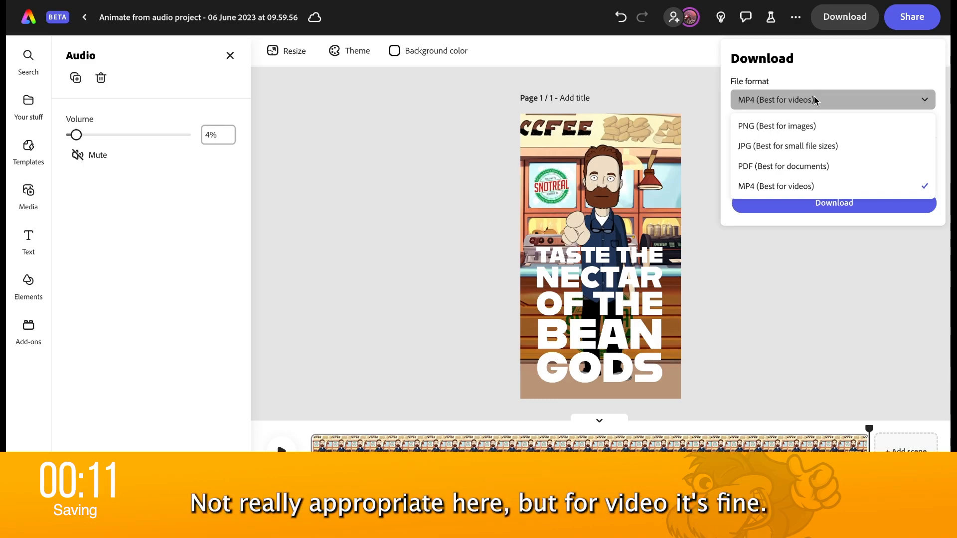
left_click(815, 100)
left_click(797, 173)
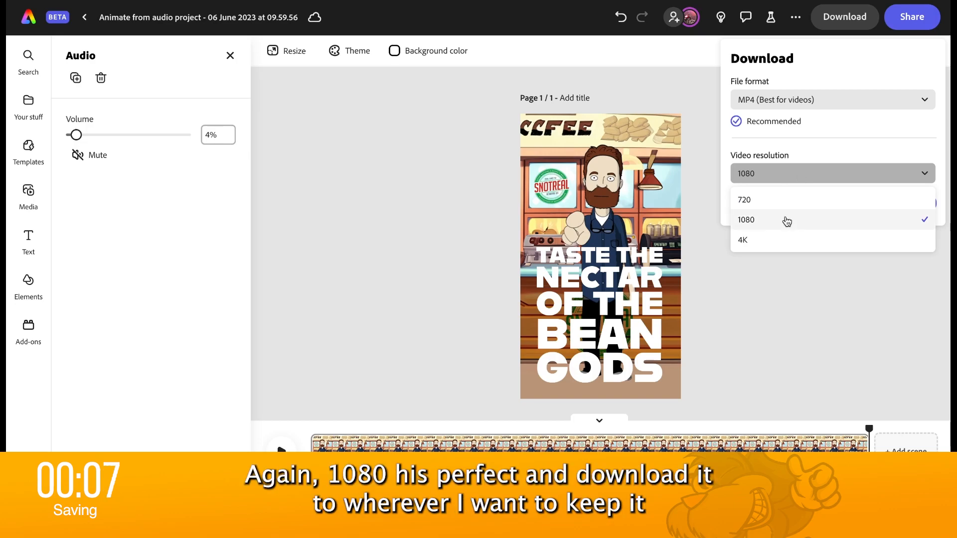
left_click(829, 140)
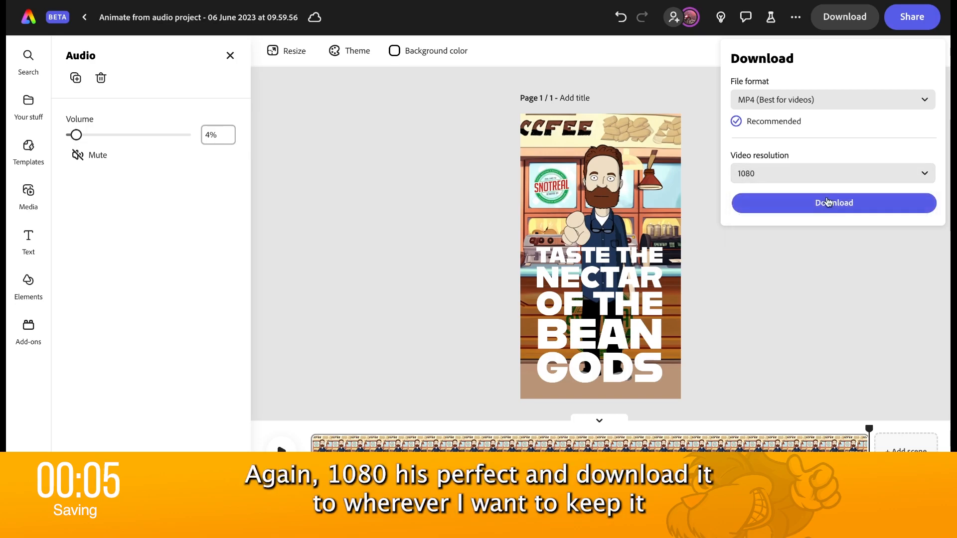